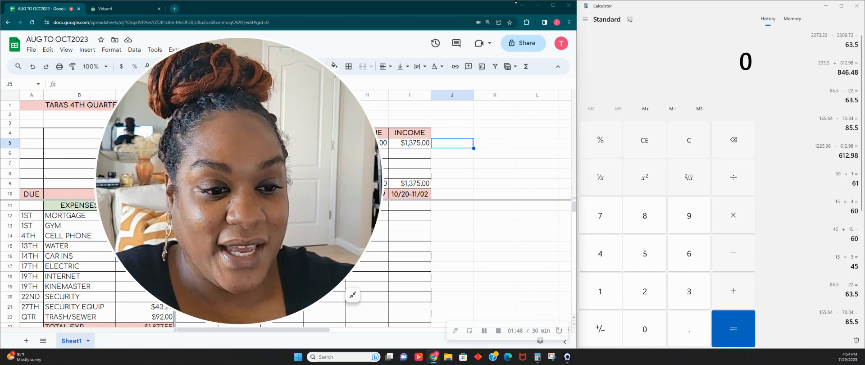
{"action": "left_click", "coordinate": [352, 295]}
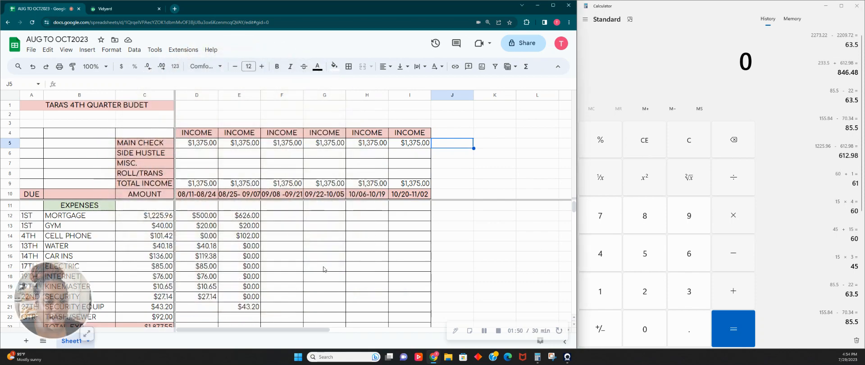
{"action": "left_click_drag", "start_coordinate": [82, 289], "coordinate": [558, 129]}
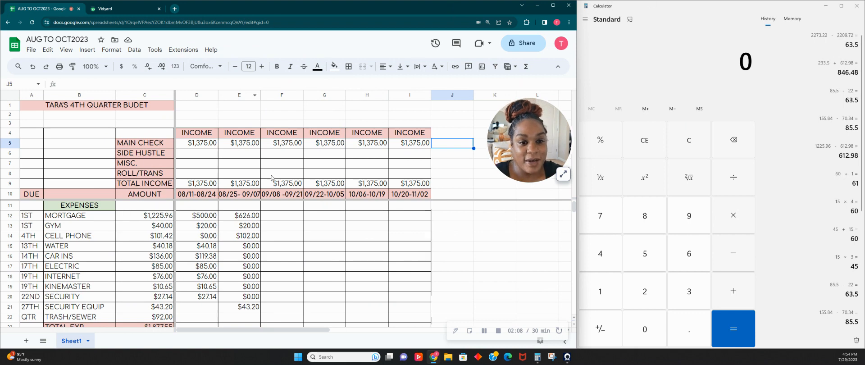
Hide columns F through I so only the 08/11-08/24 and 08/25-09/07 pay periods show.
{"action": "left_click_drag", "start_coordinate": [274, 99], "coordinate": [411, 97]}
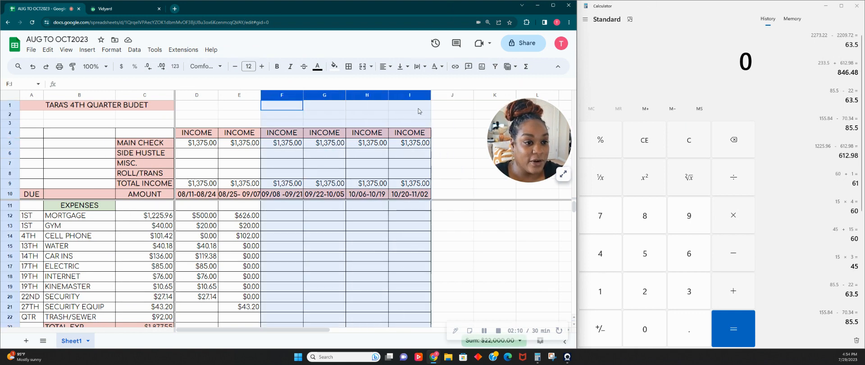
{"action": "right_click", "coordinate": [411, 111]}
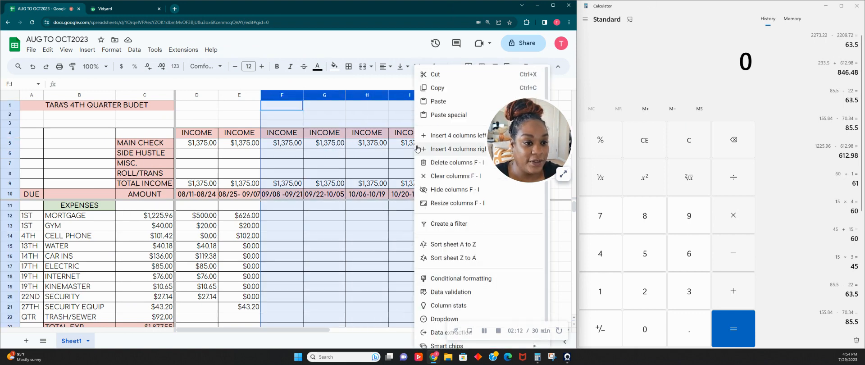
{"action": "left_click", "coordinate": [434, 189]}
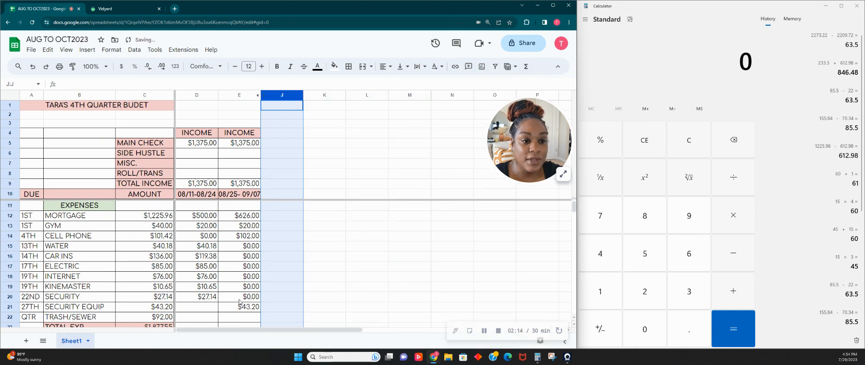
{"action": "left_click", "coordinate": [370, 231]}
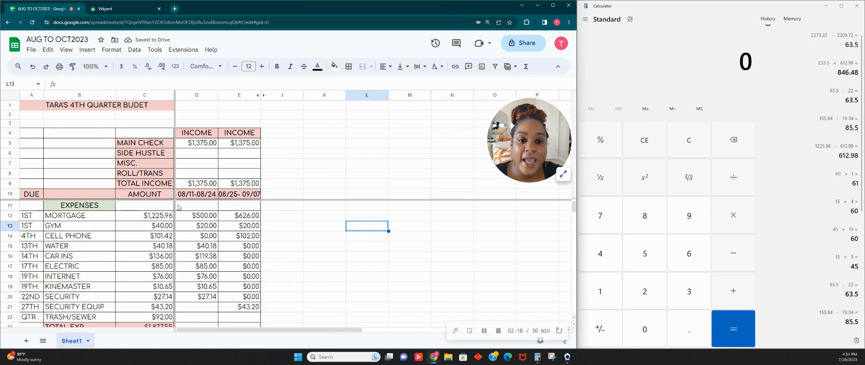
Review the income rows, pay-period date and total income formula for the 08/11-08/24 column.
{"action": "scroll", "coordinate": [340, 198], "scroll_direction": "down", "scroll_amount": 1}
{"action": "scroll", "coordinate": [208, 246], "scroll_direction": "up", "scroll_amount": 1}
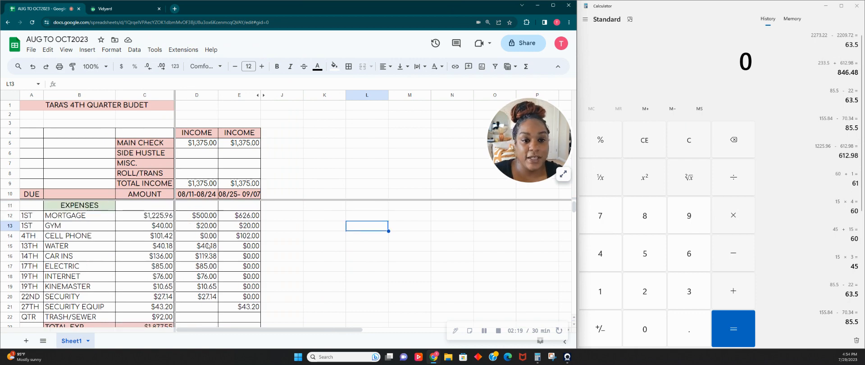
{"action": "left_click", "coordinate": [197, 157]}
{"action": "left_click", "coordinate": [195, 164]}
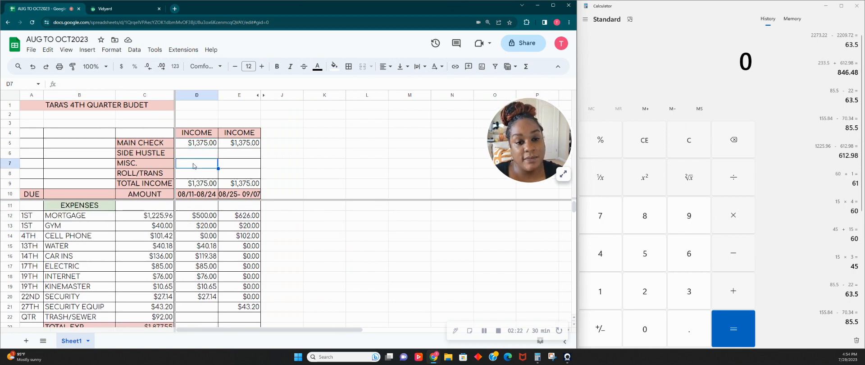
{"action": "left_click", "coordinate": [196, 175]}
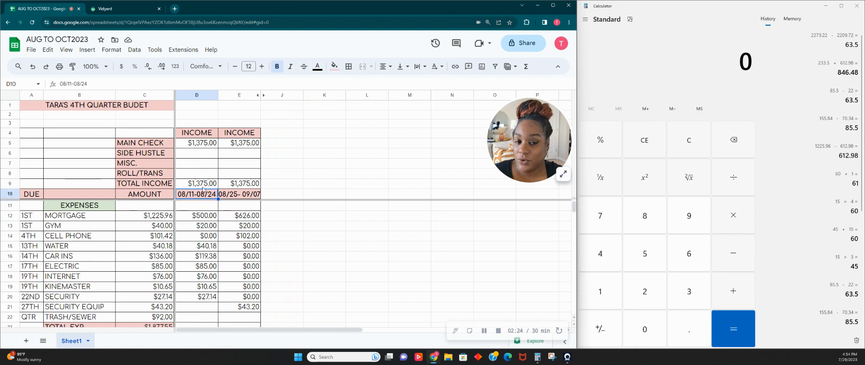
{"action": "left_click", "coordinate": [200, 184]}
{"action": "scroll", "coordinate": [208, 259], "scroll_direction": "down", "scroll_amount": 1}
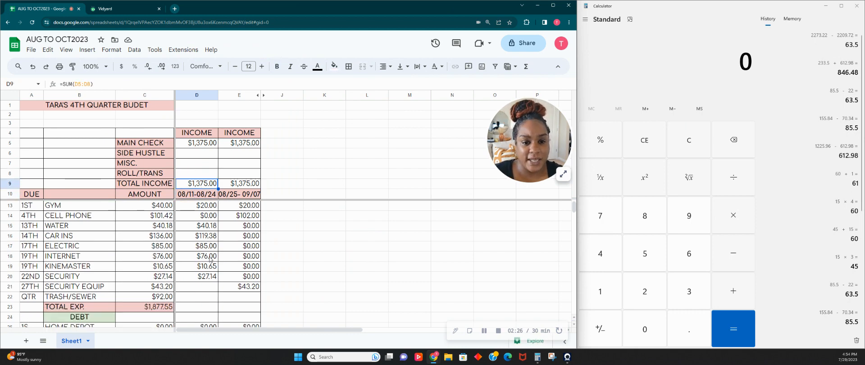
Review the expenses, debt, variables and savings sections down to the overall balance in column C.
{"action": "scroll", "coordinate": [208, 259], "scroll_direction": "up", "scroll_amount": 1}
{"action": "left_click", "coordinate": [97, 207]}
{"action": "scroll", "coordinate": [259, 294], "scroll_direction": "down", "scroll_amount": 2}
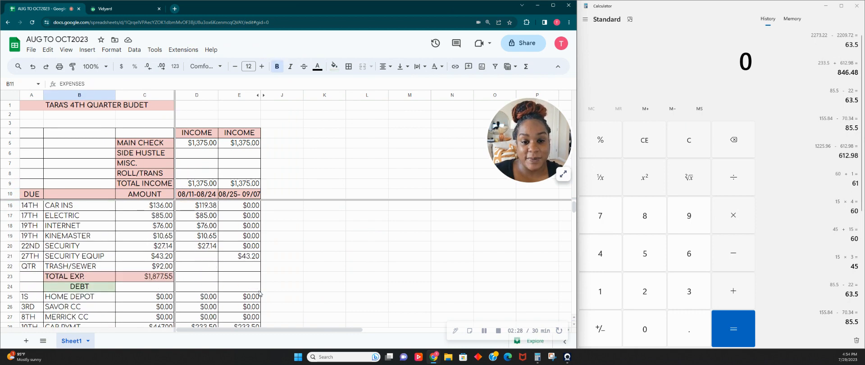
{"action": "scroll", "coordinate": [247, 284], "scroll_direction": "down", "scroll_amount": 2}
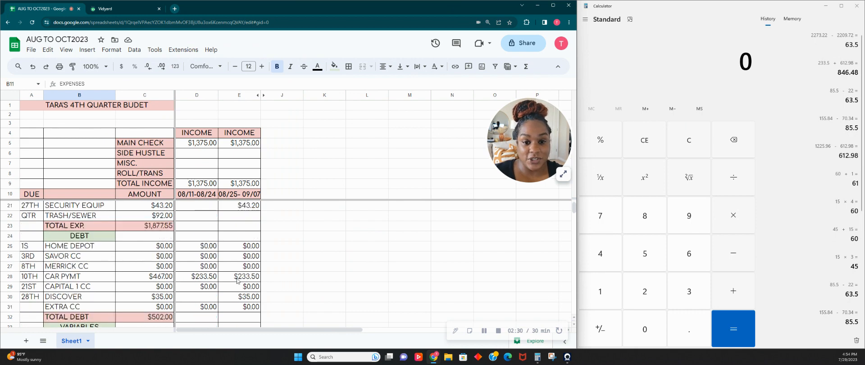
{"action": "left_click", "coordinate": [109, 236]}
{"action": "scroll", "coordinate": [141, 254], "scroll_direction": "down", "scroll_amount": 3}
{"action": "left_click", "coordinate": [89, 262]}
{"action": "scroll", "coordinate": [99, 266], "scroll_direction": "down", "scroll_amount": 2}
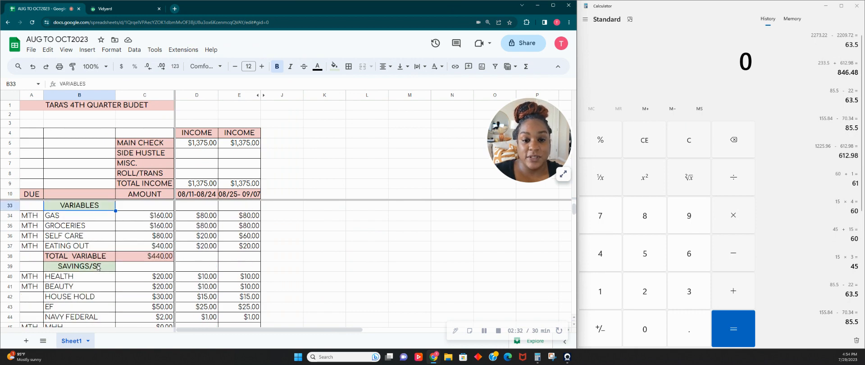
{"action": "left_click", "coordinate": [98, 266]}
{"action": "scroll", "coordinate": [99, 270], "scroll_direction": "down", "scroll_amount": 5}
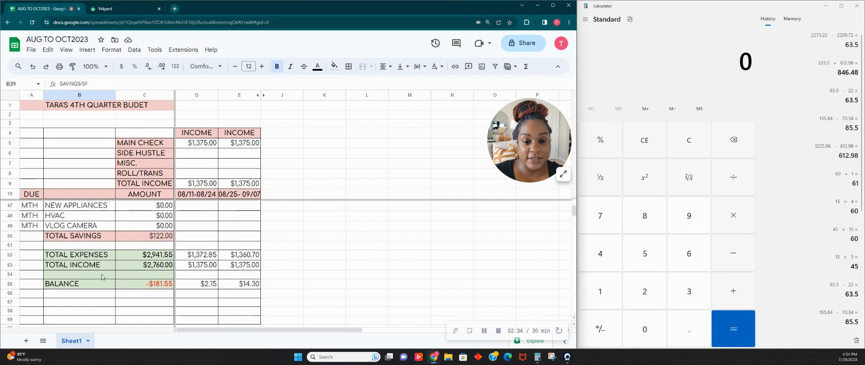
{"action": "left_click", "coordinate": [160, 287]}
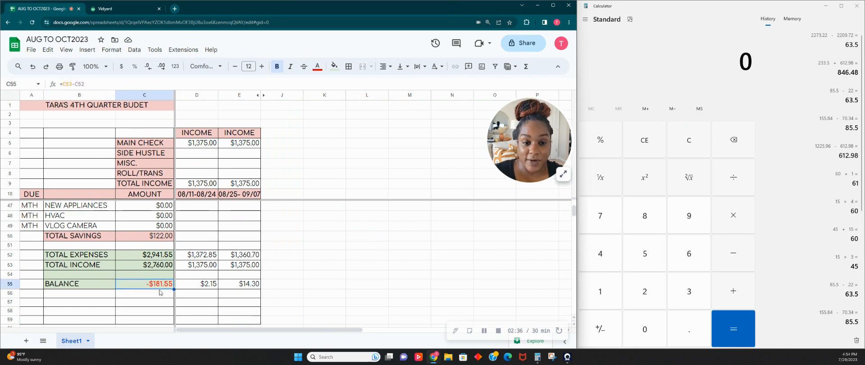
{"action": "scroll", "coordinate": [161, 291], "scroll_direction": "up", "scroll_amount": 12}
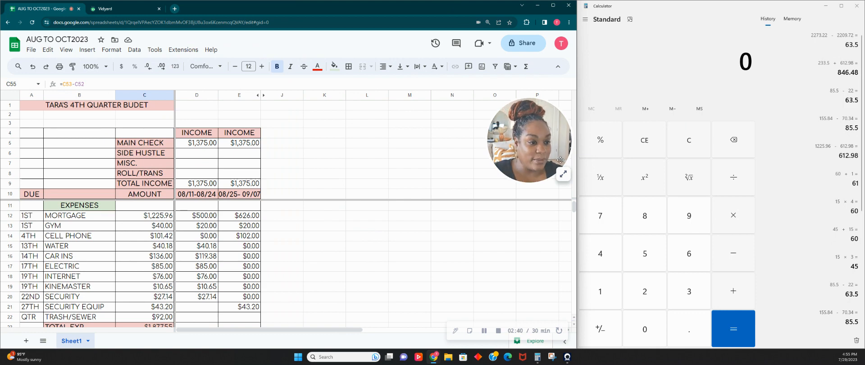
Switch to Calculator, compute 1425 - 42, clear the display, and return to the budget sheet.
{"action": "left_click", "coordinate": [562, 174]}
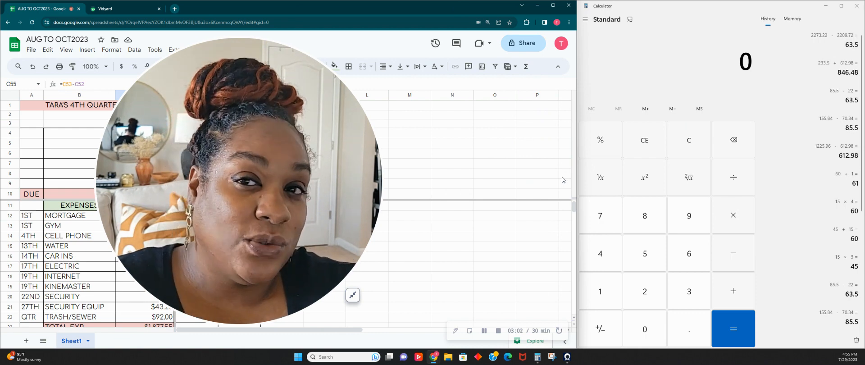
{"action": "left_click", "coordinate": [701, 144]}
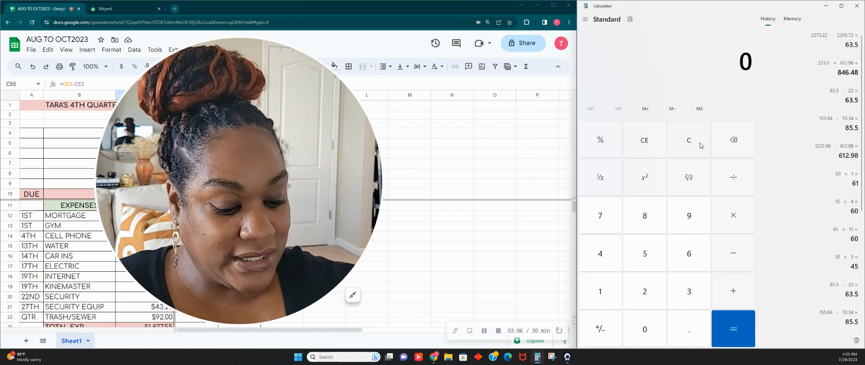
{"action": "type", "text": "1425 "}
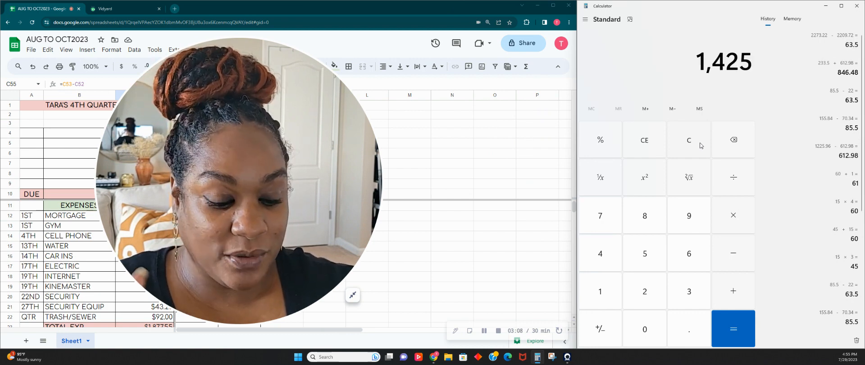
{"action": "type", "text": "- 42"}
{"action": "key", "text": "Return"}
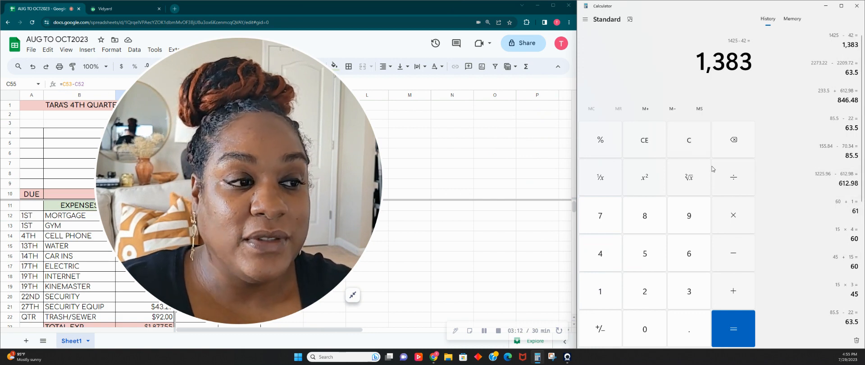
{"action": "key", "text": "Escape"}
{"action": "left_click", "coordinate": [450, 163]}
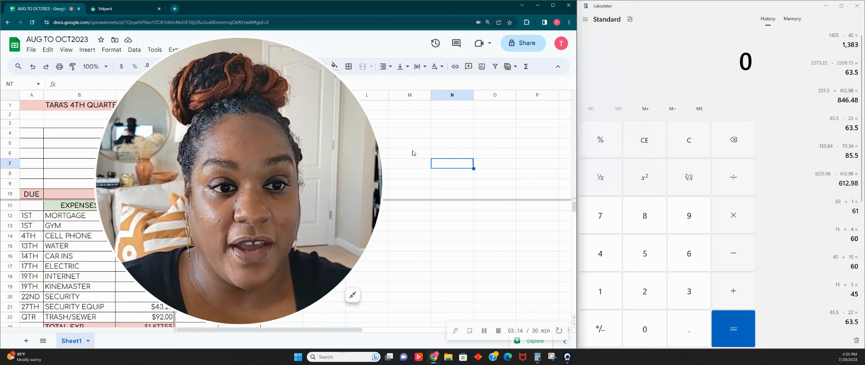
Examine the total expenses, total income and balance rows, including the balances for both visible pay periods.
{"action": "left_click_drag", "start_coordinate": [289, 210], "coordinate": [553, 201]}
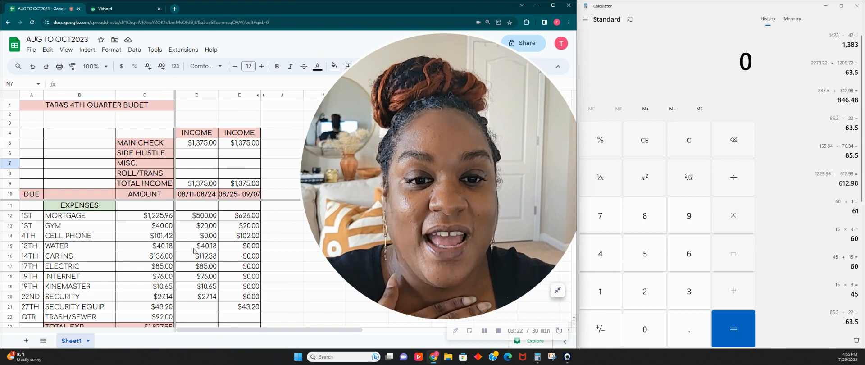
{"action": "scroll", "coordinate": [125, 219], "scroll_direction": "down", "scroll_amount": 2}
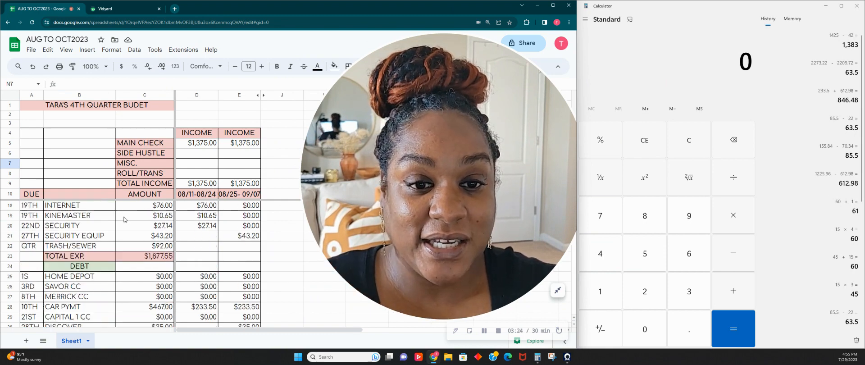
{"action": "scroll", "coordinate": [125, 219], "scroll_direction": "down", "scroll_amount": 8}
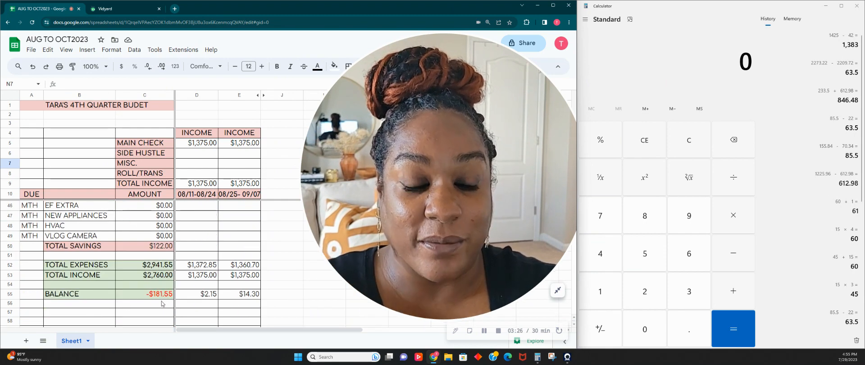
{"action": "scroll", "coordinate": [162, 304], "scroll_direction": "up", "scroll_amount": 10}
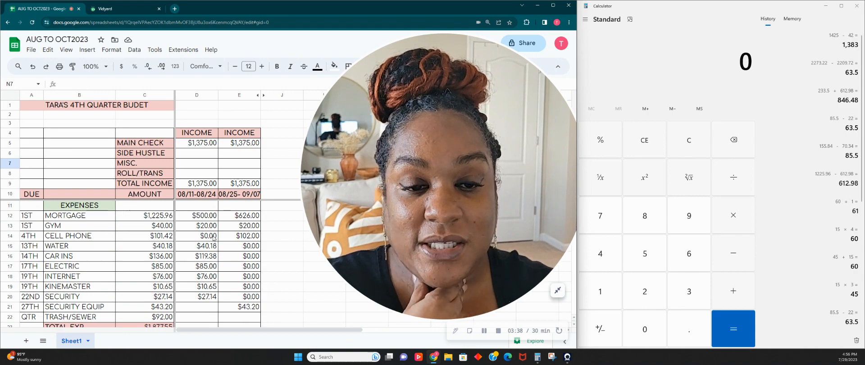
{"action": "scroll", "coordinate": [153, 256], "scroll_direction": "down", "scroll_amount": 7}
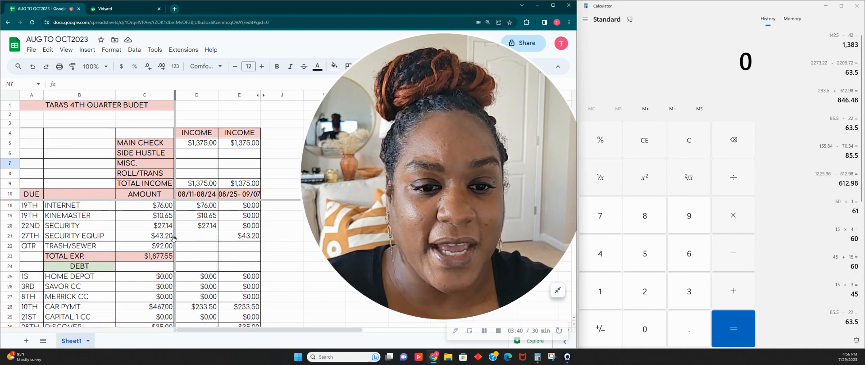
{"action": "scroll", "coordinate": [153, 256], "scroll_direction": "down", "scroll_amount": 6}
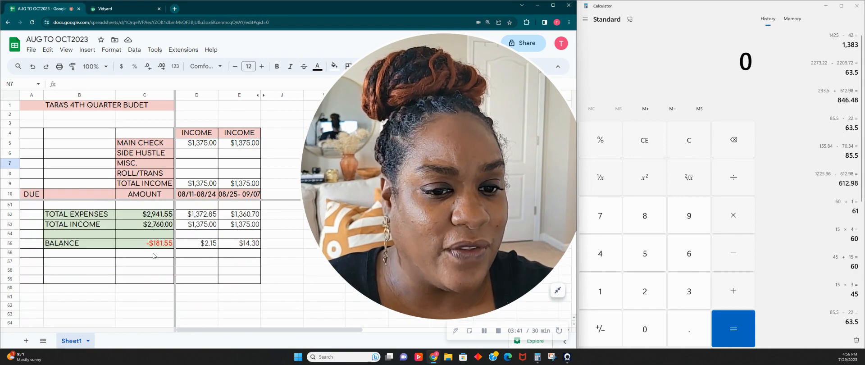
{"action": "left_click", "coordinate": [197, 237]}
{"action": "left_click_drag", "start_coordinate": [197, 244], "coordinate": [239, 243]}
{"action": "scroll", "coordinate": [178, 264], "scroll_direction": "up", "scroll_amount": 5}
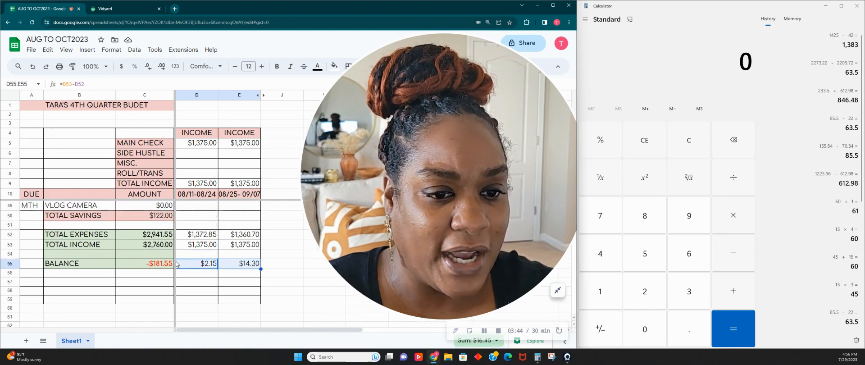
{"action": "scroll", "coordinate": [177, 264], "scroll_direction": "up", "scroll_amount": 10}
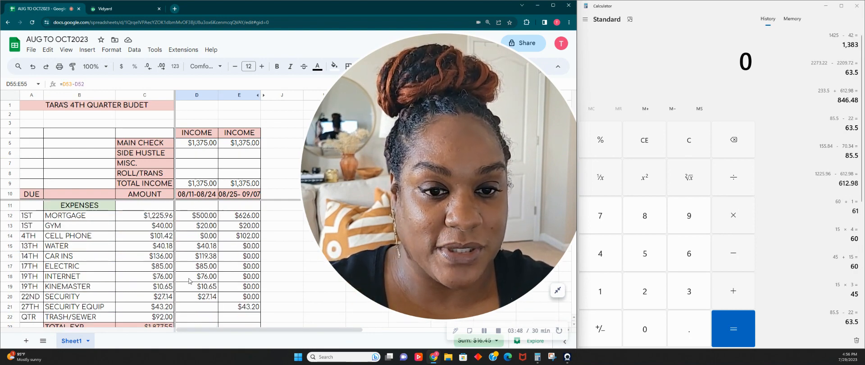
Review the mortgage amount in column C and its payments for the 08/11-08/24 and 08/25-09/07 pay periods.
{"action": "left_click", "coordinate": [197, 219]}
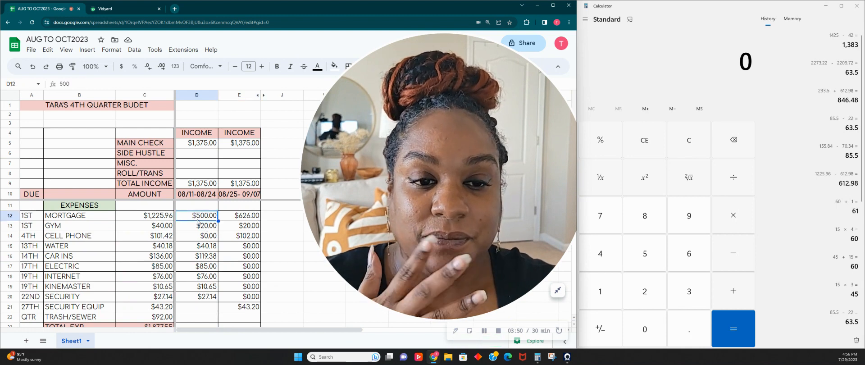
{"action": "left_click", "coordinate": [158, 220]}
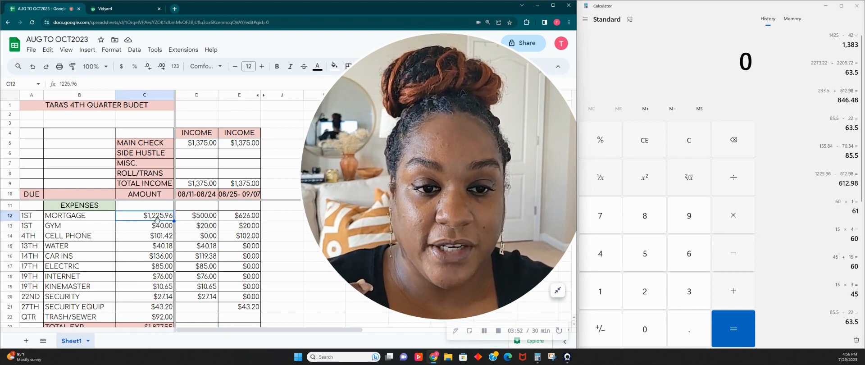
{"action": "left_click", "coordinate": [215, 220]}
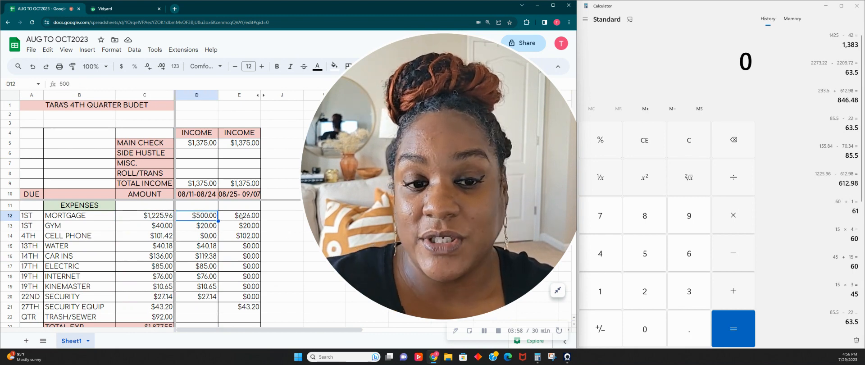
{"action": "left_click_drag", "start_coordinate": [241, 216], "coordinate": [208, 217]}
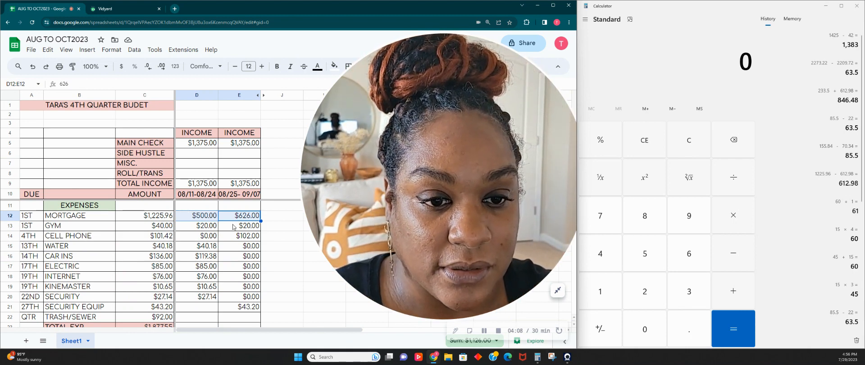
{"action": "left_click", "coordinate": [216, 219]}
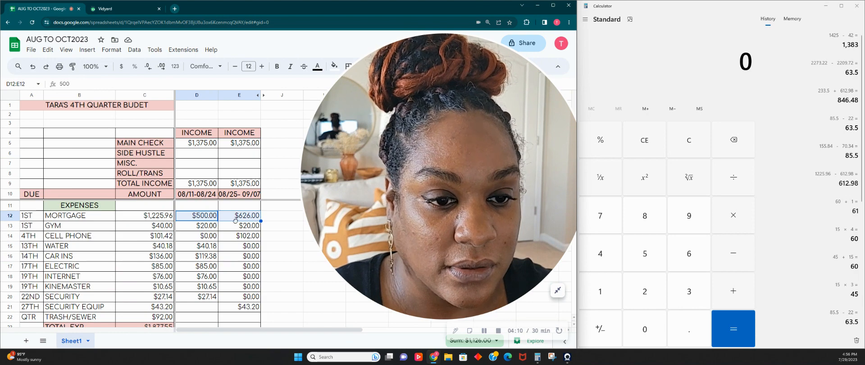
Switch to Calculator, compute 626 + 500 for the two mortgage payments, and clear the display.
{"action": "left_click", "coordinate": [701, 152]}
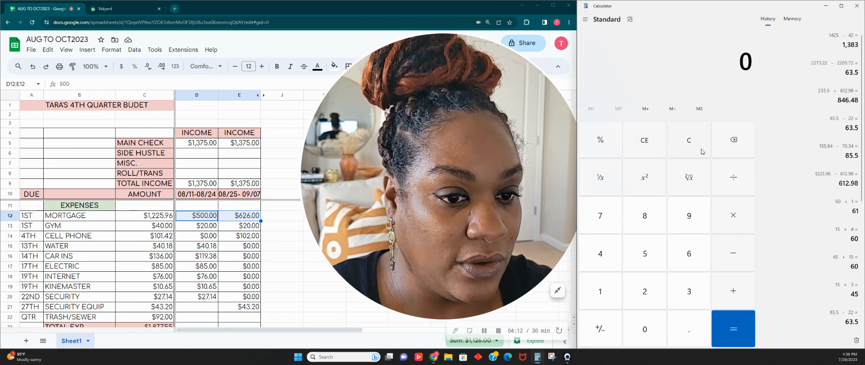
{"action": "type", "text": "626+500"}
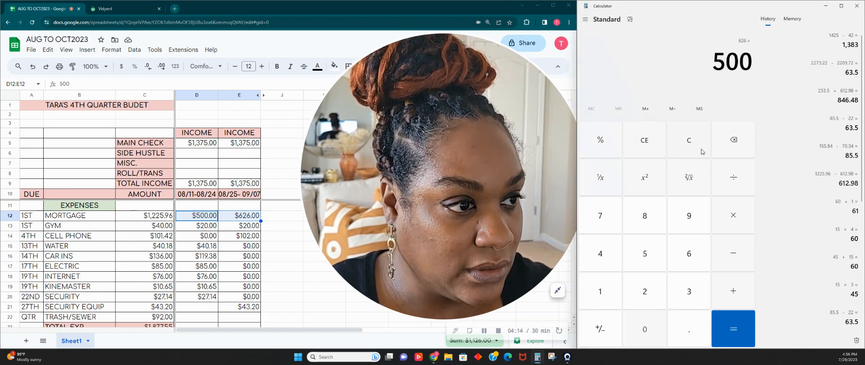
{"action": "key", "text": "Return"}
{"action": "left_click", "coordinate": [693, 147]}
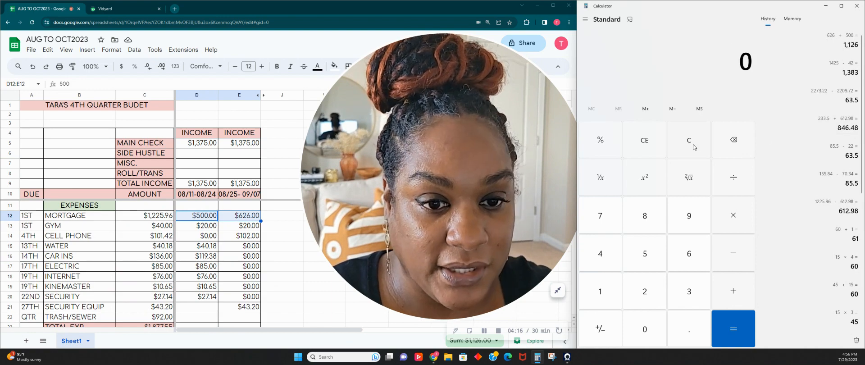
Compute half of the 1225.96 mortgage, subtract 500 from the result, and clear the calculator.
{"action": "type", "text": "1225.96"}
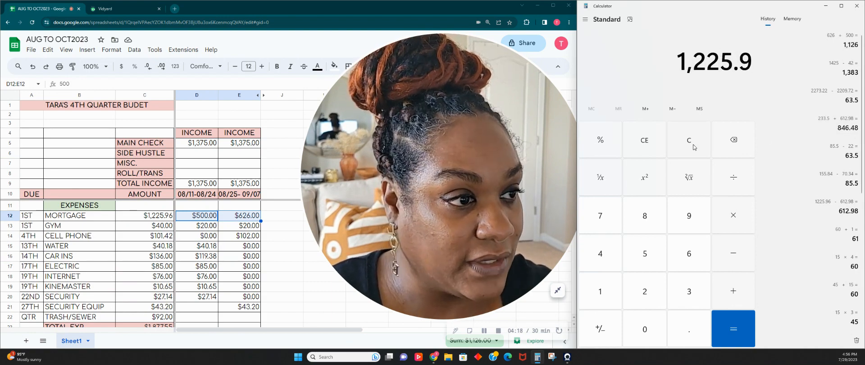
{"action": "type", "text": "/2"}
{"action": "key", "text": "Return"}
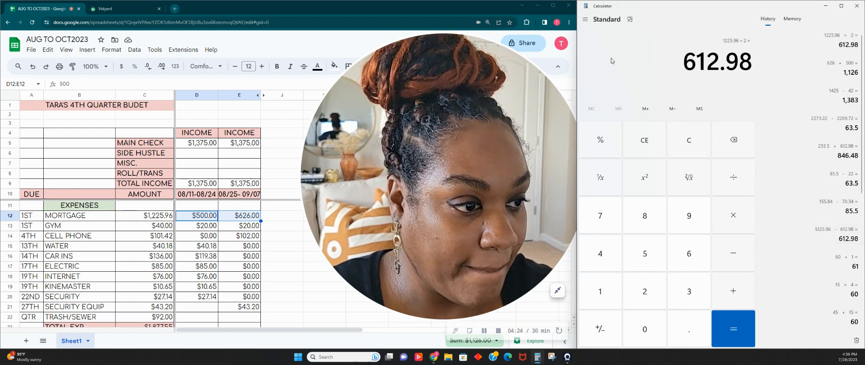
{"action": "type", "text": "-500"}
{"action": "key", "text": "Return"}
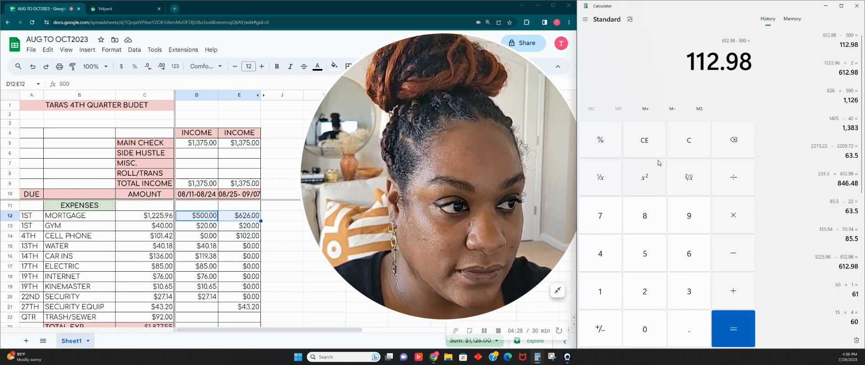
{"action": "left_click", "coordinate": [689, 150]}
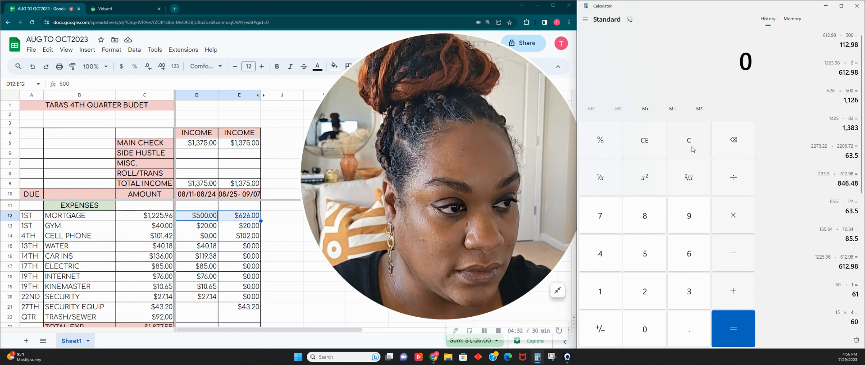
Compute 726 + 500 in Calculator and set the 08/25-09/07 mortgage payment in the budget sheet to 726.
{"action": "type", "text": "726 + 500"}
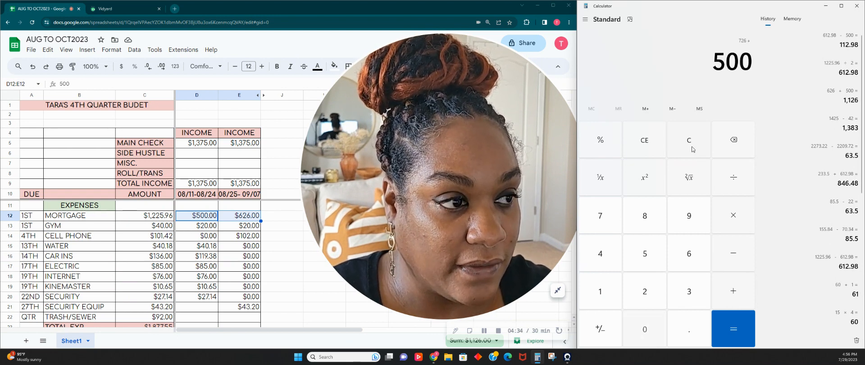
{"action": "key", "text": "Return"}
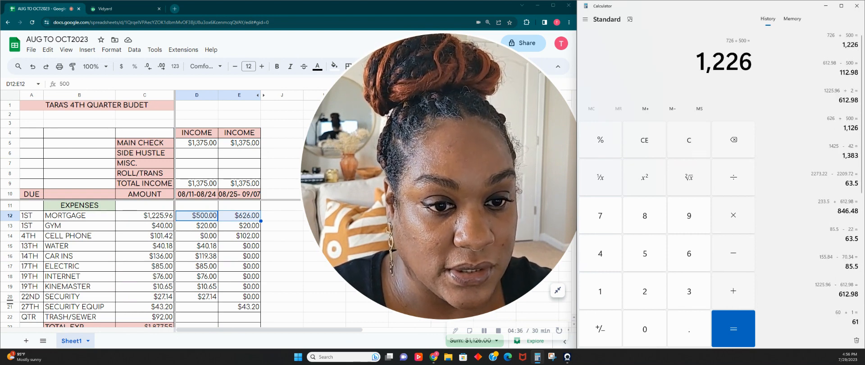
{"action": "left_click", "coordinate": [235, 220]}
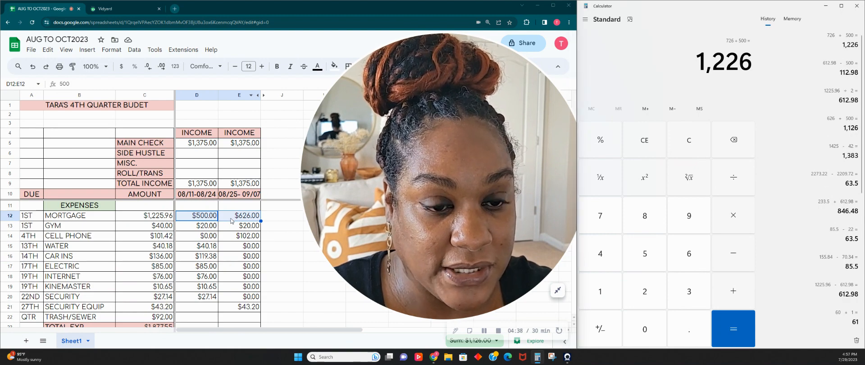
{"action": "type", "text": "726"}
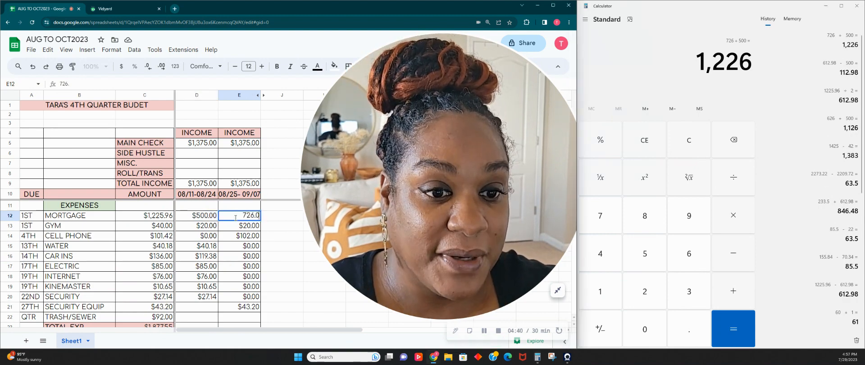
{"action": "key", "text": "Tab"}
Check the total expenses, total income and balance rows for both pay periods, and return to the expenses section.
{"action": "scroll", "coordinate": [235, 219], "scroll_direction": "down", "scroll_amount": 15}
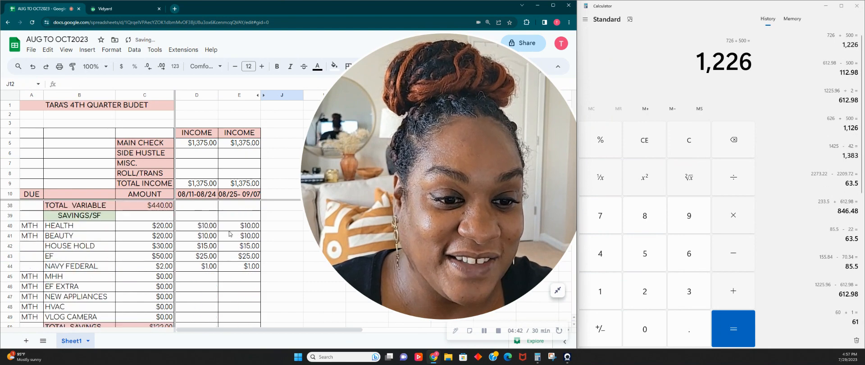
{"action": "scroll", "coordinate": [223, 226], "scroll_direction": "up", "scroll_amount": 3}
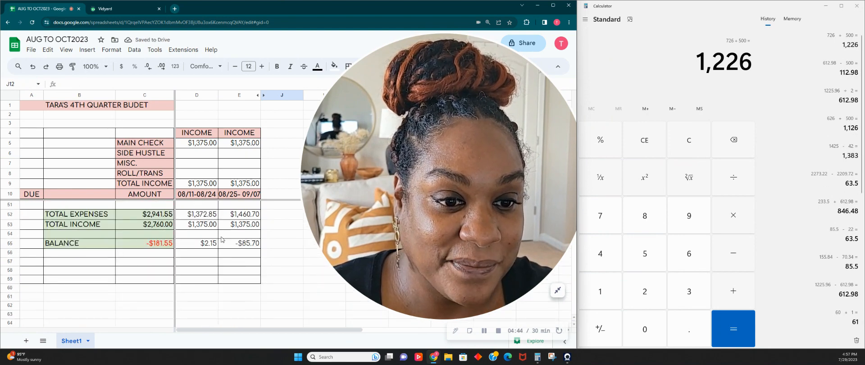
{"action": "scroll", "coordinate": [222, 239], "scroll_direction": "up", "scroll_amount": 13}
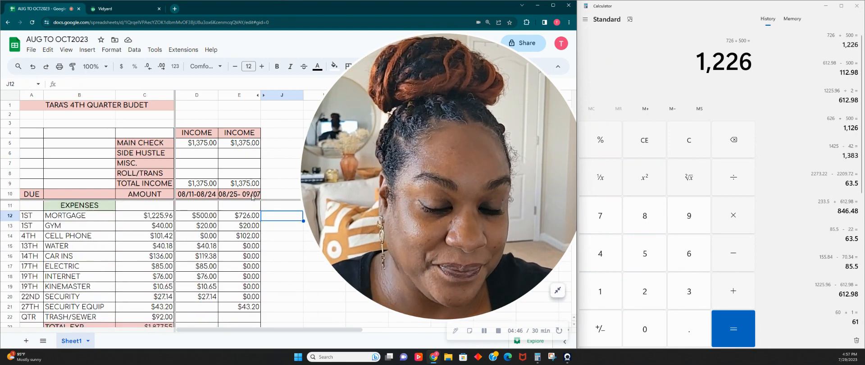
Check the sum of the two mortgage payments in row 12 and recheck the 08/11-08/24 payment.
{"action": "left_click", "coordinate": [209, 216]}
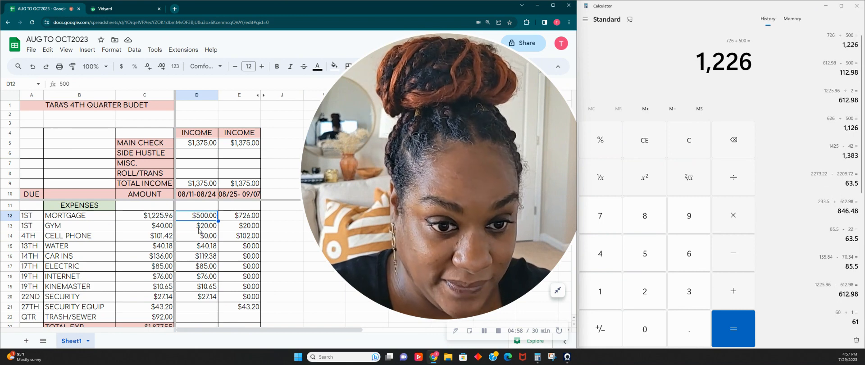
{"action": "key", "text": "shift+Right"}
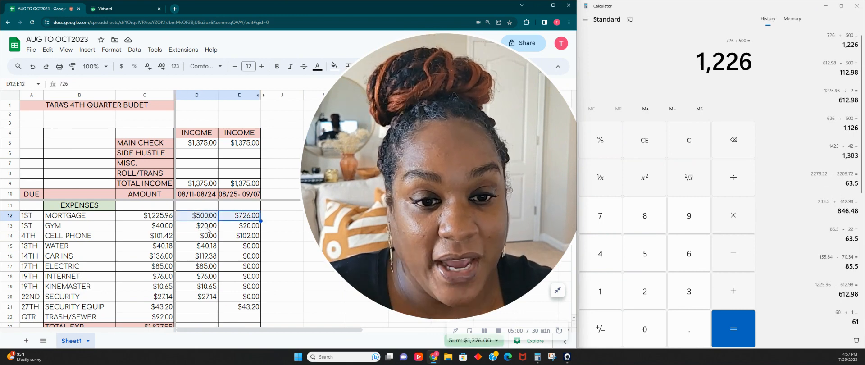
{"action": "left_click", "coordinate": [208, 230]}
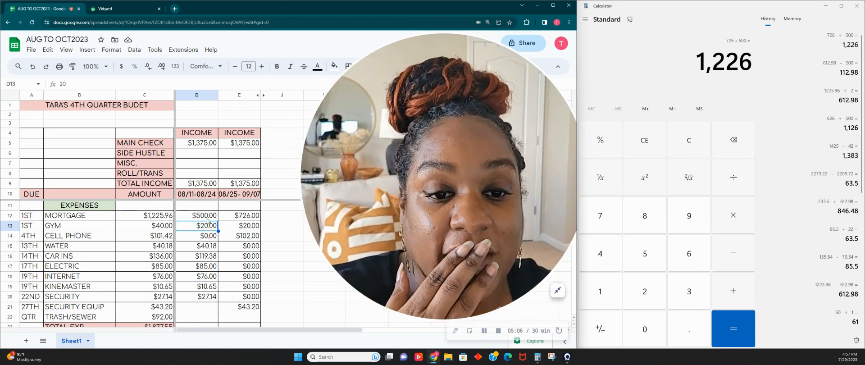
{"action": "left_click", "coordinate": [207, 220]}
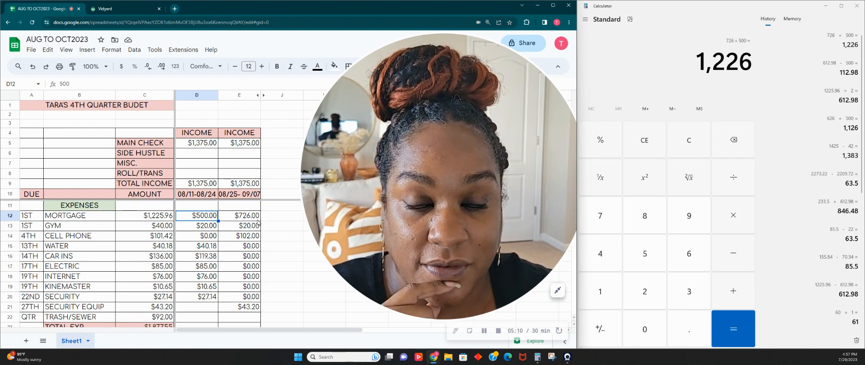
Review the gym amounts in row 13 and set the gym payment to 0 in both pay periods.
{"action": "left_click", "coordinate": [162, 229]}
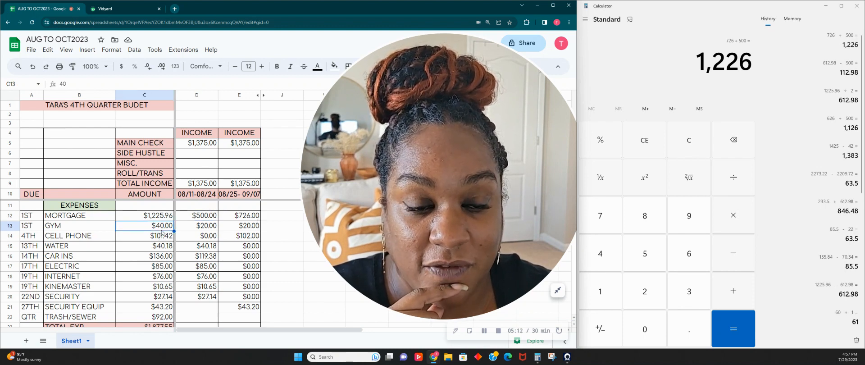
{"action": "left_click", "coordinate": [203, 230]}
{"action": "left_click", "coordinate": [238, 229]}
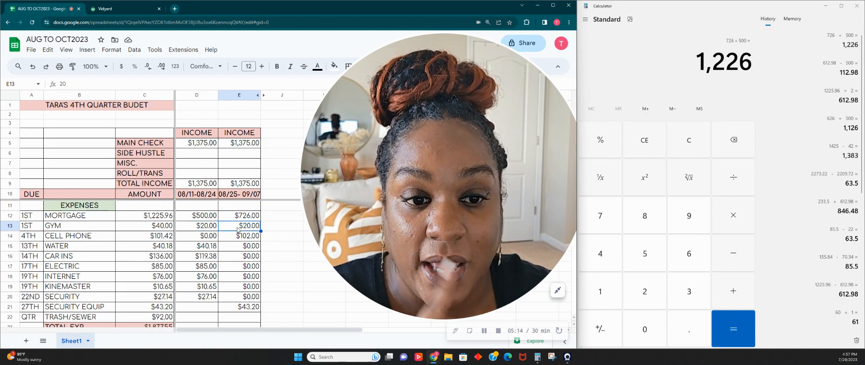
{"action": "left_click", "coordinate": [208, 228]}
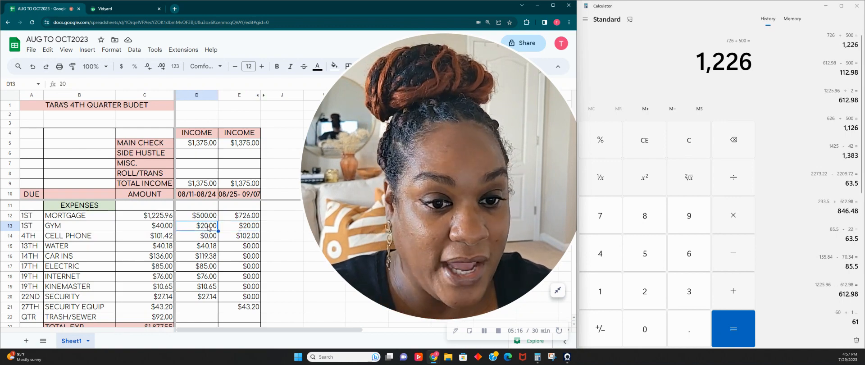
{"action": "type", "text": "0"}
{"action": "key", "text": "Tab"}
{"action": "type", "text": "0"}
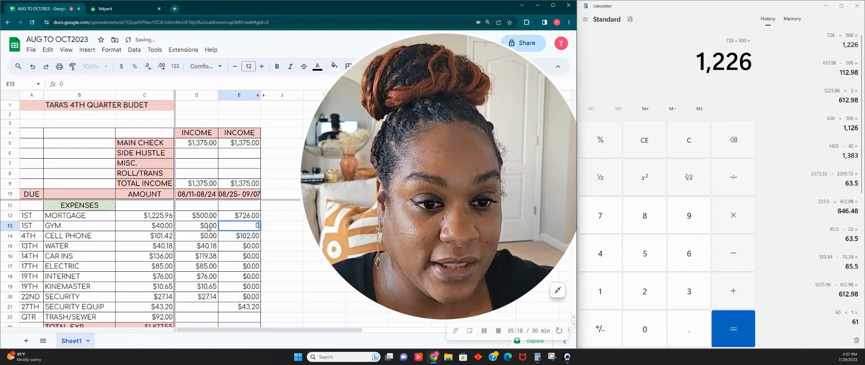
{"action": "key", "text": "Tab"}
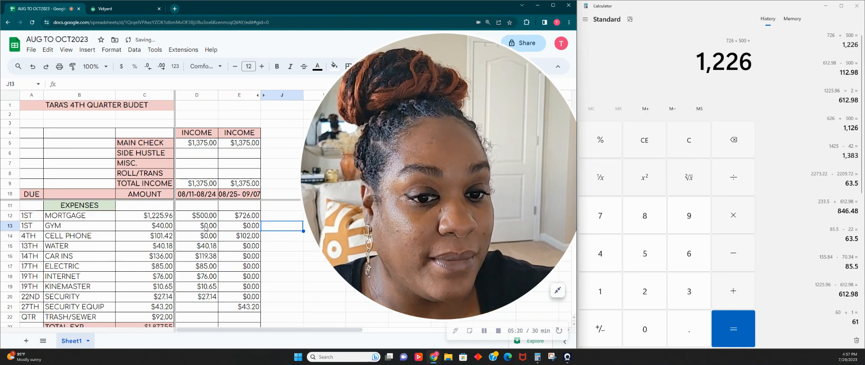
{"action": "left_click", "coordinate": [195, 225]}
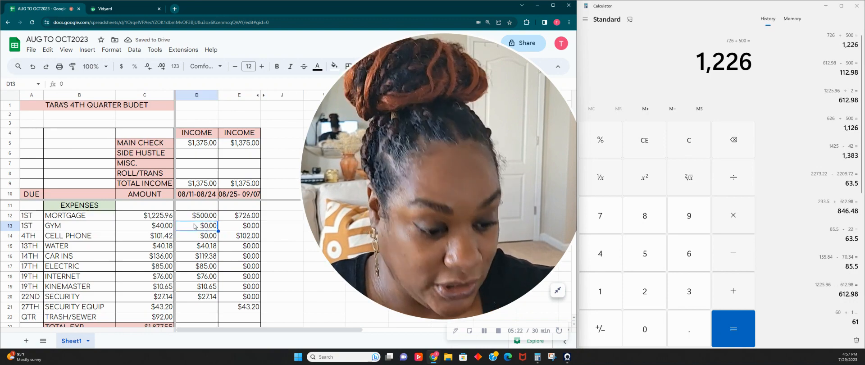
{"action": "type", "text": "2"}
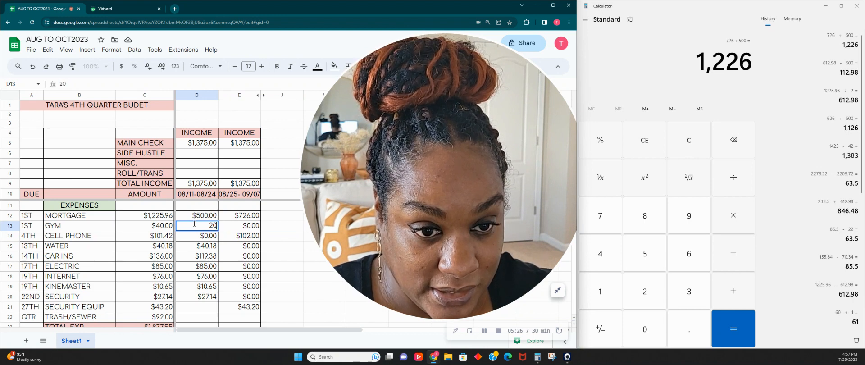
{"action": "type", "text": "0"}
{"action": "key", "text": "BackSpace"}
{"action": "key", "text": "BackSpace"}
{"action": "type", "text": "0"}
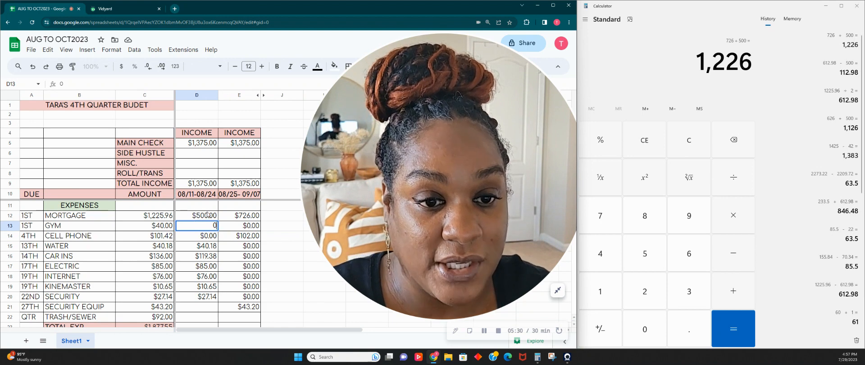
{"action": "left_click", "coordinate": [194, 195]}
Set the gym payment for the 08/25-09/07 period to 40 and review the pay-period date and income rows.
{"action": "left_click", "coordinate": [227, 228]}
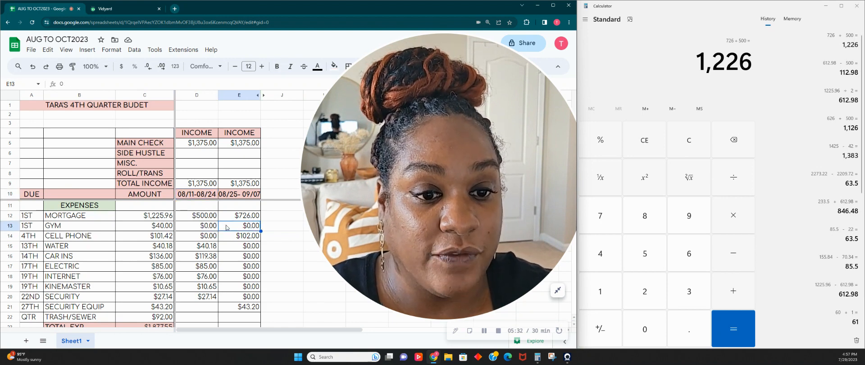
{"action": "type", "text": "40"}
{"action": "key", "text": "Tab"}
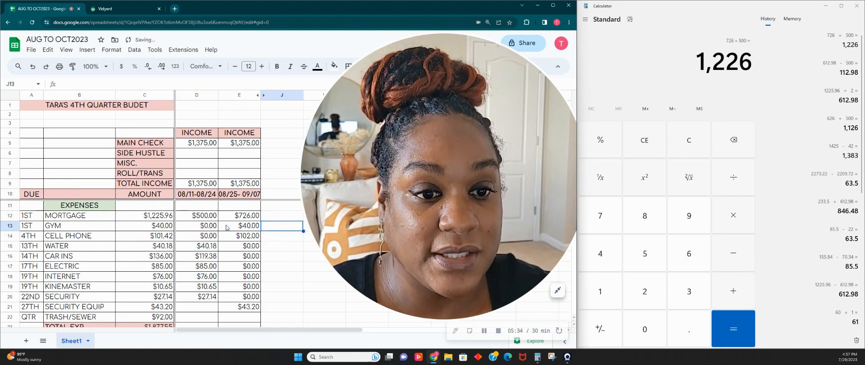
{"action": "left_click", "coordinate": [234, 195]}
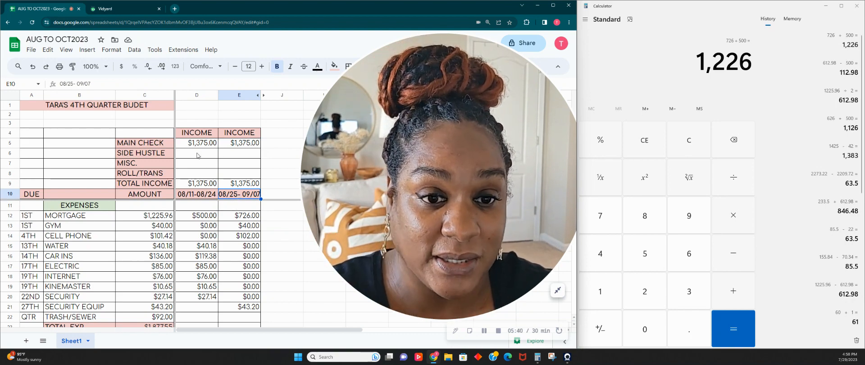
{"action": "left_click", "coordinate": [198, 175]}
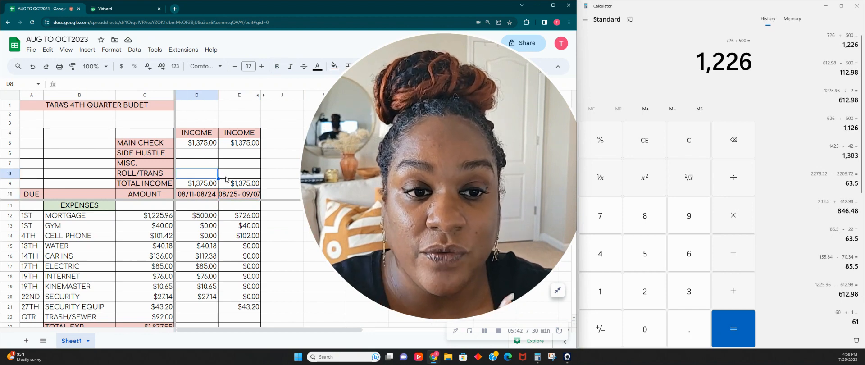
Enter =40.00 as the ROLL/TRANS income for the 08/25-09/07 pay period.
{"action": "left_click", "coordinate": [228, 177]}
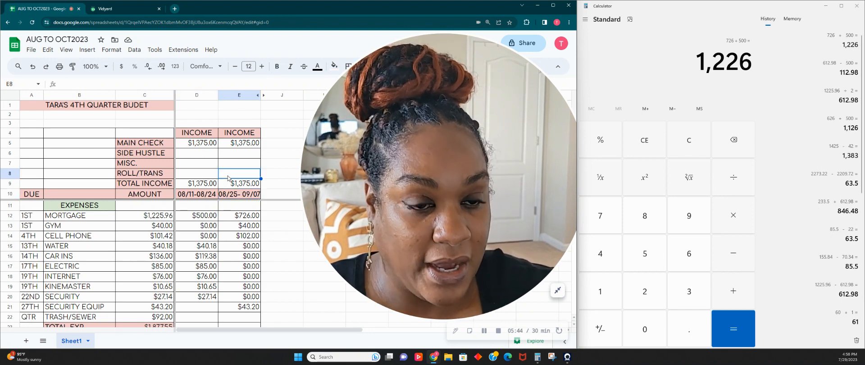
{"action": "type", "text": "=40.00"}
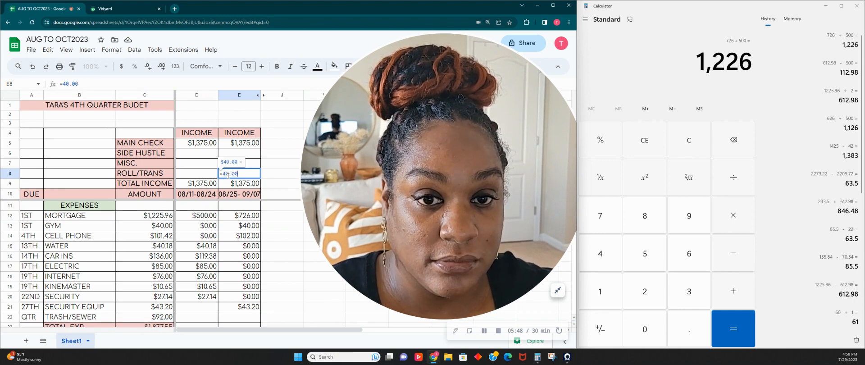
{"action": "key", "text": "Tab"}
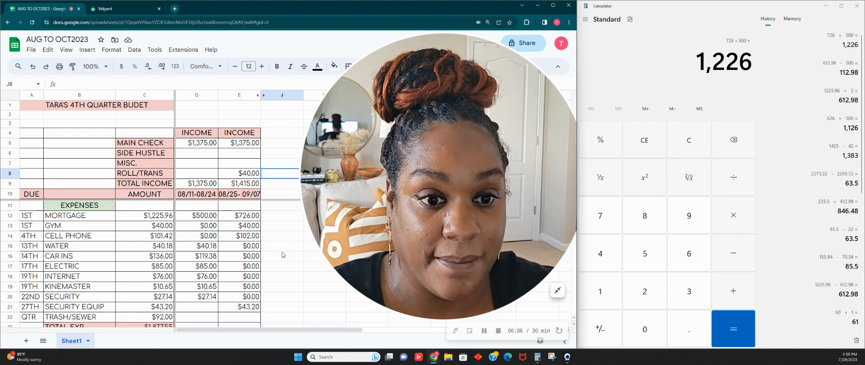
Review the cell phone payments against the pay-period dates, and the 08/11-08/24 payments from water through security.
{"action": "left_click", "coordinate": [206, 239]}
{"action": "left_click", "coordinate": [251, 242]}
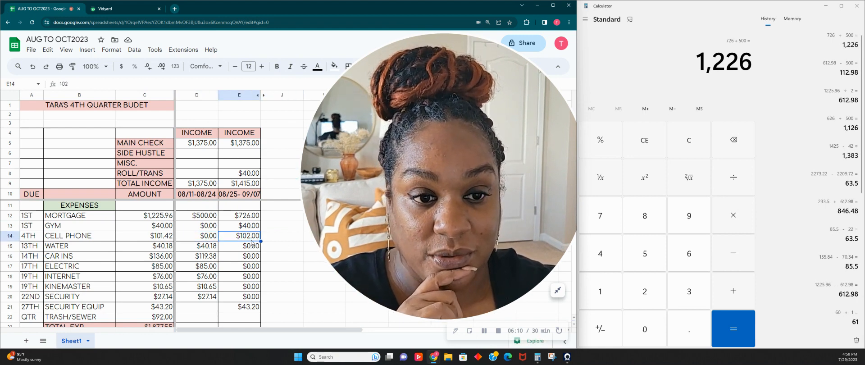
{"action": "left_click", "coordinate": [201, 195]}
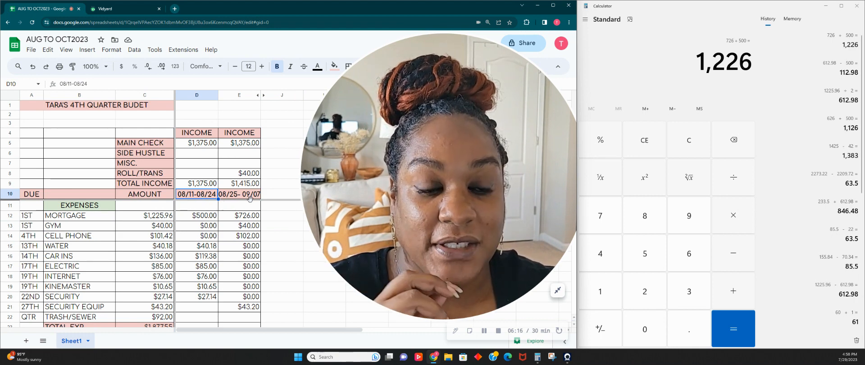
{"action": "left_click", "coordinate": [247, 236]}
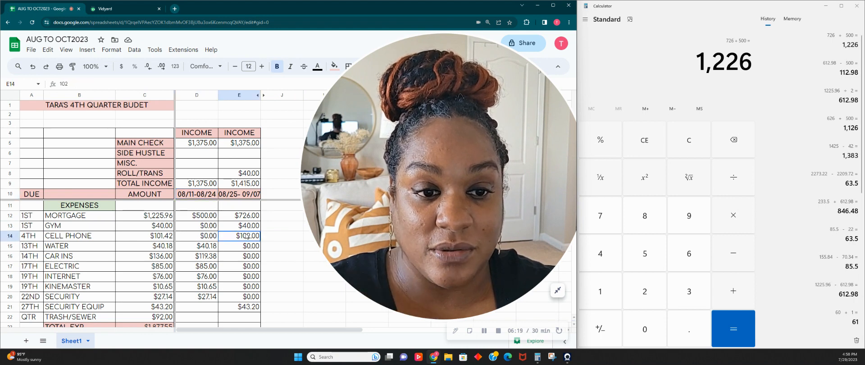
{"action": "left_click", "coordinate": [207, 251]}
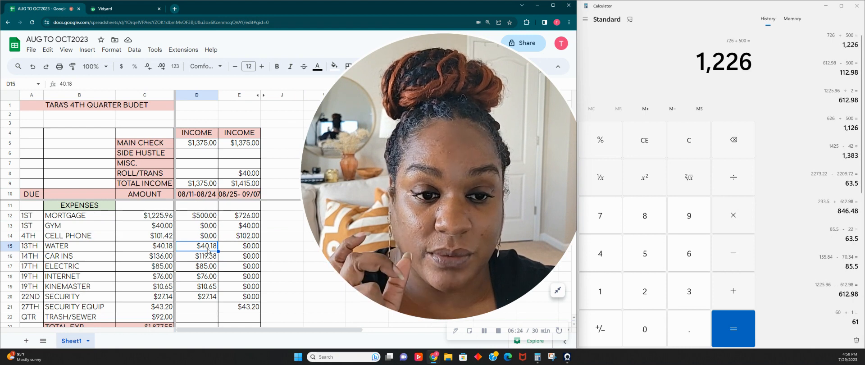
{"action": "left_click", "coordinate": [202, 256]}
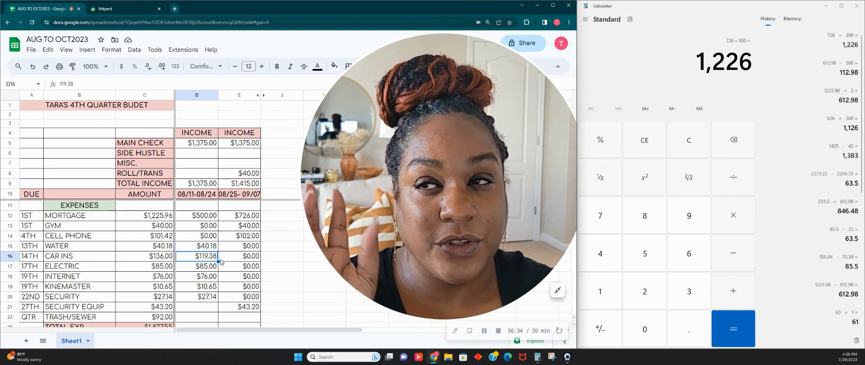
{"action": "left_click", "coordinate": [207, 269]}
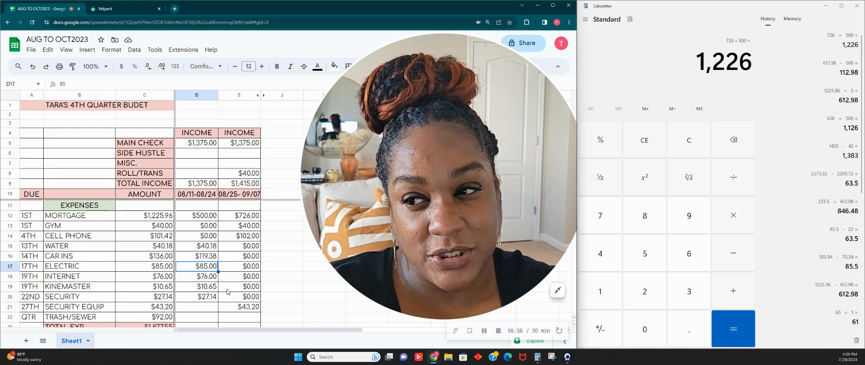
{"action": "left_click", "coordinate": [197, 279]}
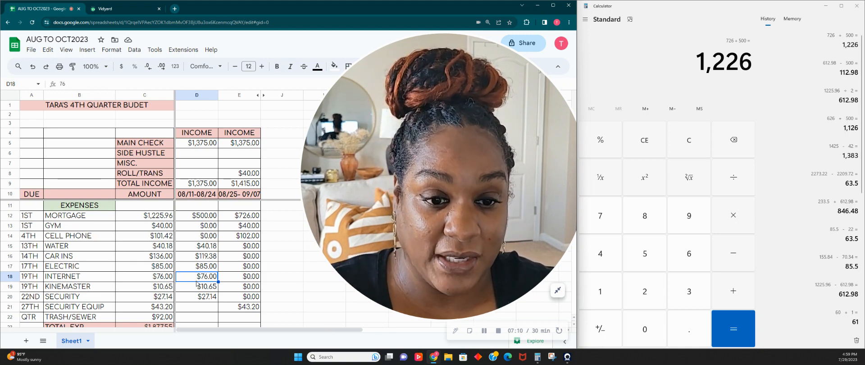
{"action": "left_click", "coordinate": [196, 284]}
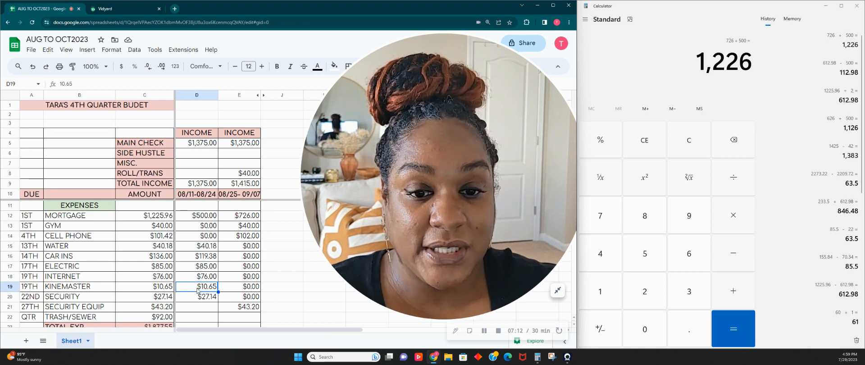
{"action": "left_click", "coordinate": [199, 297]}
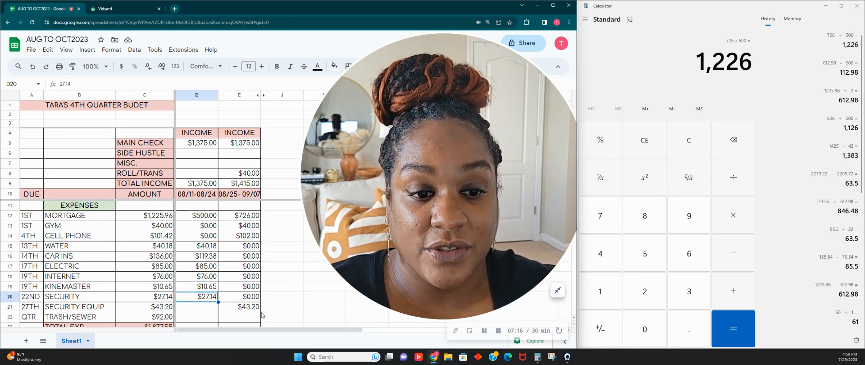
Set the SECURITY EQUIP payment for the 08/11-08/24 period to 0.00.
{"action": "left_click", "coordinate": [193, 307]}
{"action": "type", "text": "0"}
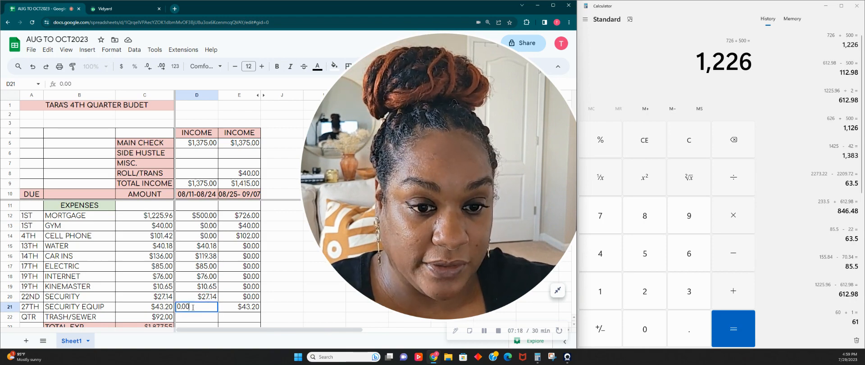
{"action": "key", "text": "Return"}
Review the 08/11-08/24 debt payments from Home Depot through the car payment, and check the sum of both car payments.
{"action": "scroll", "coordinate": [193, 310], "scroll_direction": "down", "scroll_amount": 1}
{"action": "scroll", "coordinate": [191, 309], "scroll_direction": "down", "scroll_amount": 4}
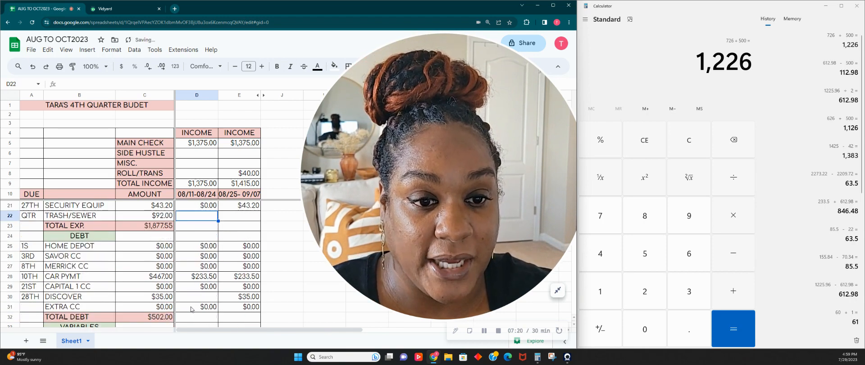
{"action": "left_click", "coordinate": [215, 226]}
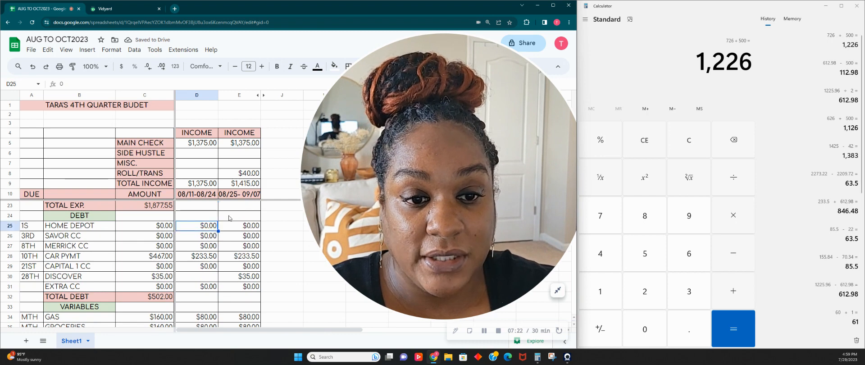
{"action": "key", "text": "Return"}
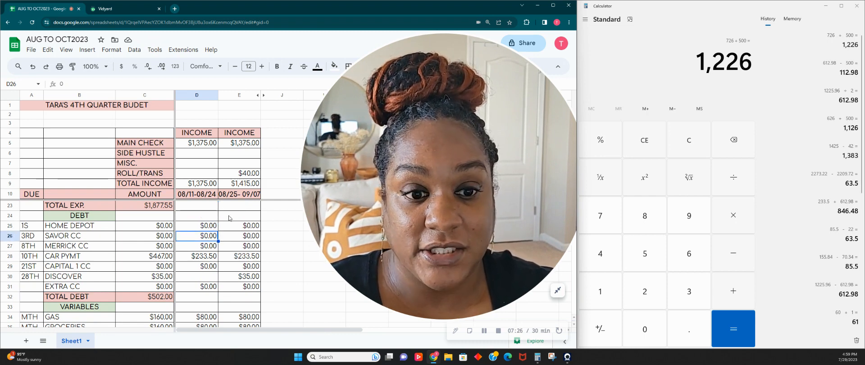
{"action": "key", "text": "Return"}
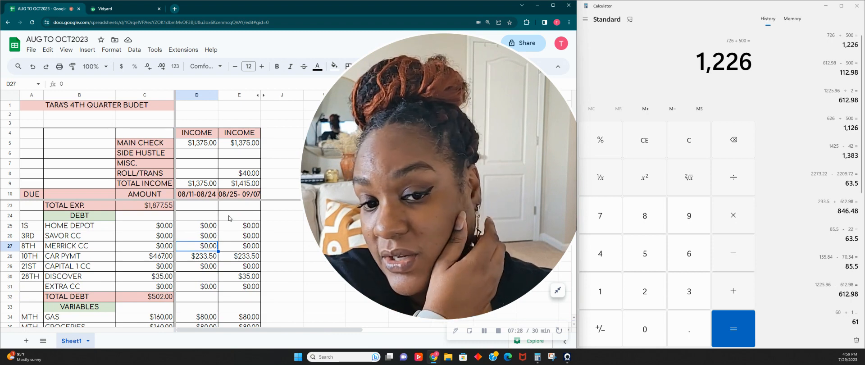
{"action": "key", "text": "Return"}
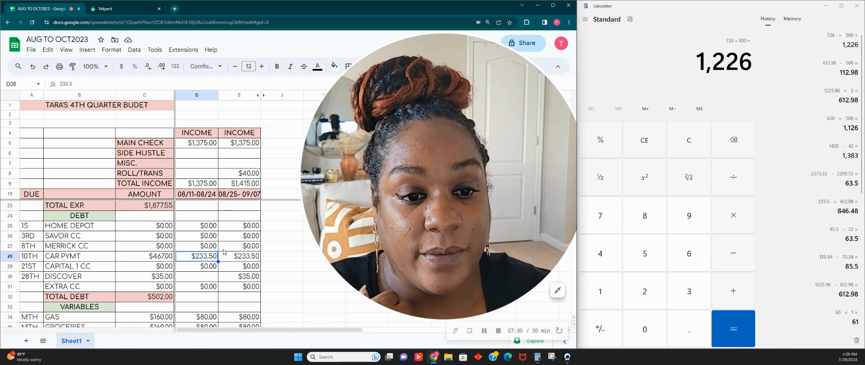
{"action": "left_click_drag", "start_coordinate": [223, 252], "coordinate": [209, 258]}
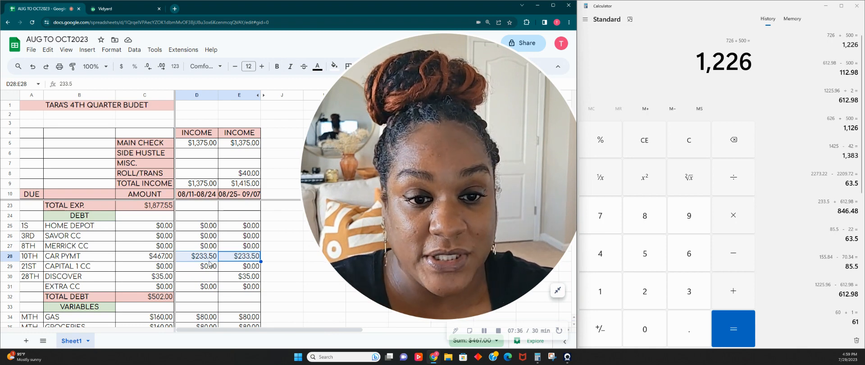
Set the DISCOVER payment for the 08/11-08/24 period to 0 and check its 08/25-09/07 payment.
{"action": "left_click", "coordinate": [213, 268]}
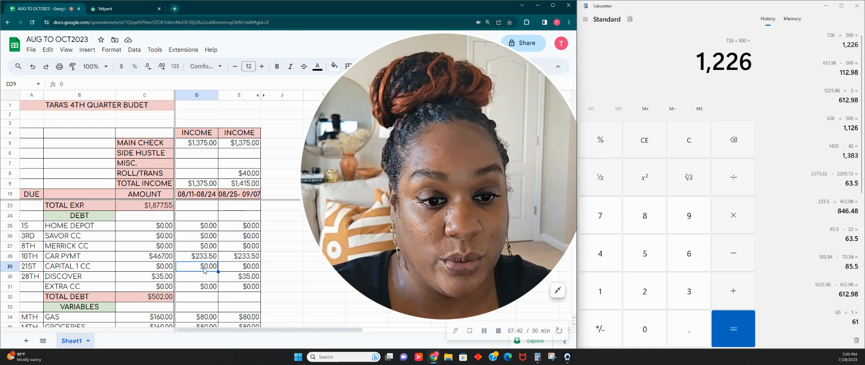
{"action": "left_click", "coordinate": [202, 278]}
{"action": "type", "text": "0"}
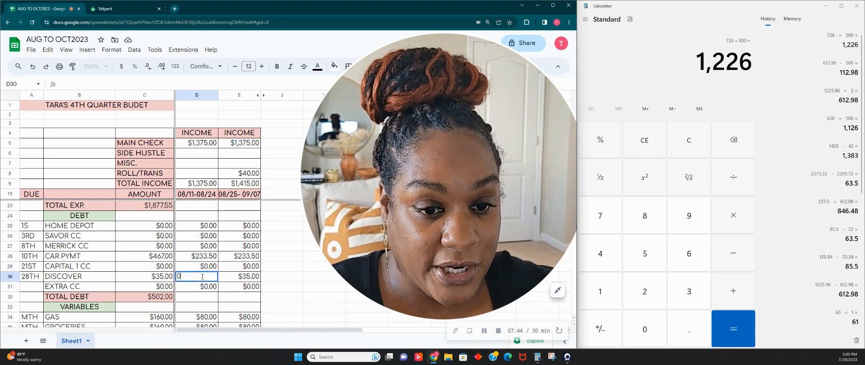
{"action": "key", "text": "Tab"}
{"action": "key", "text": "Tab"}
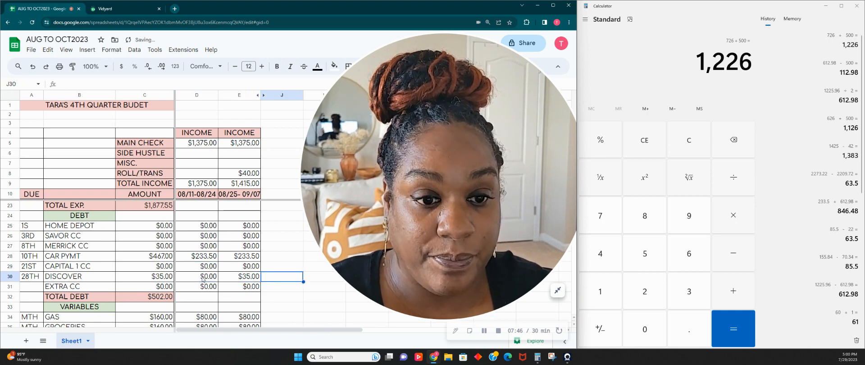
{"action": "left_click", "coordinate": [230, 280]}
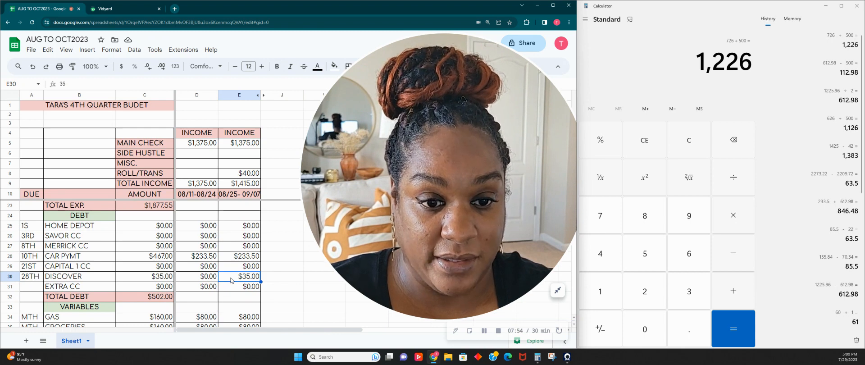
Review the EXTRA CC row and the monthly amounts for gas, groceries, self care and eating out.
{"action": "scroll", "coordinate": [220, 307], "scroll_direction": "down", "scroll_amount": 1}
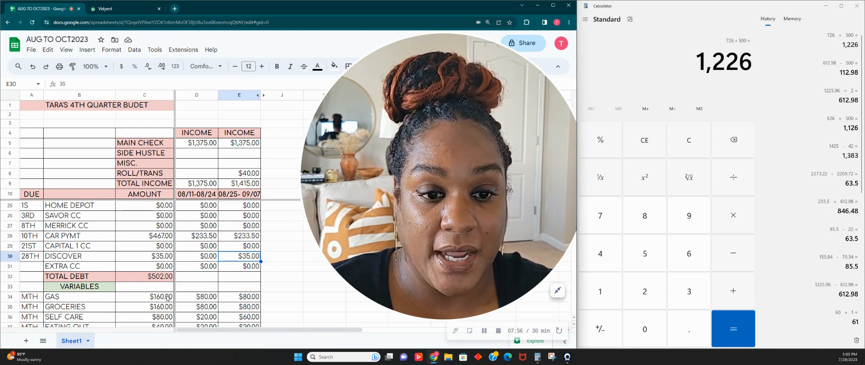
{"action": "left_click", "coordinate": [92, 267]}
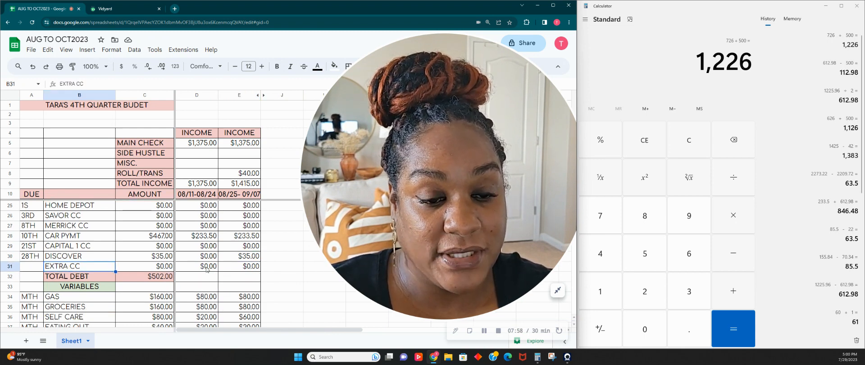
{"action": "scroll", "coordinate": [204, 306], "scroll_direction": "down", "scroll_amount": 2}
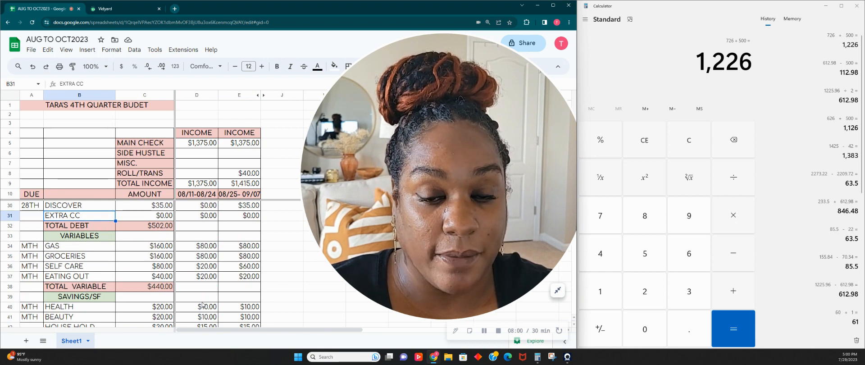
{"action": "left_click", "coordinate": [166, 249]}
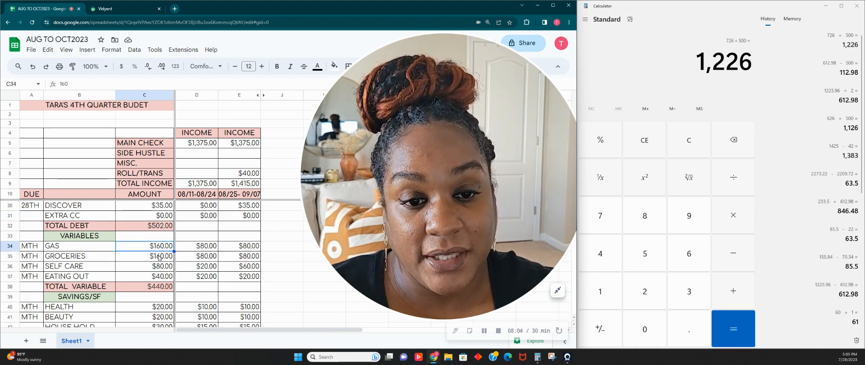
{"action": "left_click", "coordinate": [158, 256]}
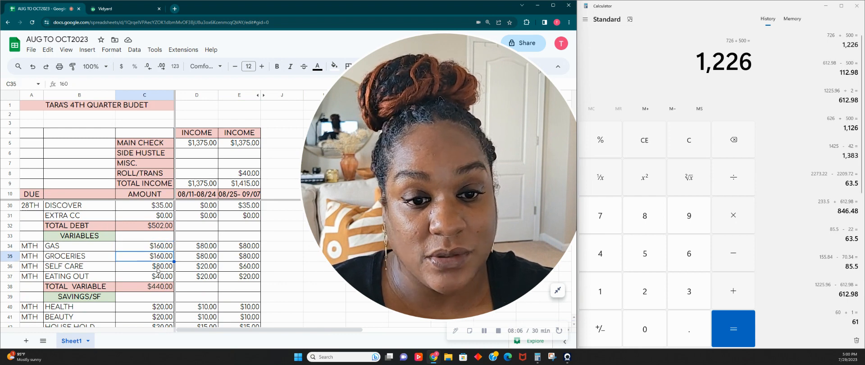
{"action": "left_click", "coordinate": [158, 270]}
{"action": "left_click", "coordinate": [155, 277]}
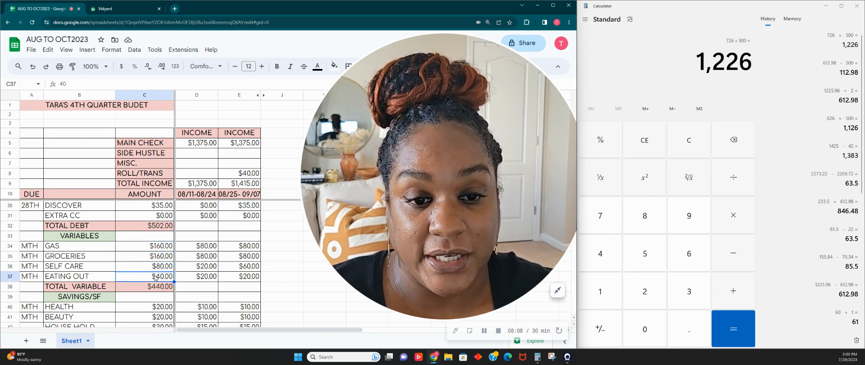
Compare how gas, groceries, self care and eating out are split across the two pay periods, and recheck the debt rows.
{"action": "left_click", "coordinate": [206, 255]}
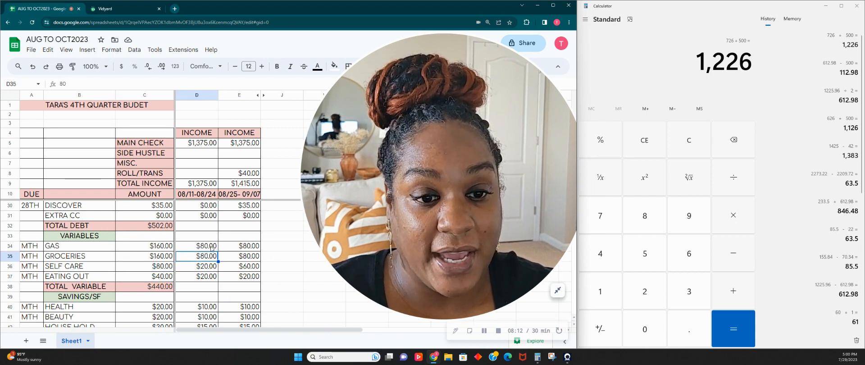
{"action": "left_click", "coordinate": [211, 246]}
{"action": "left_click", "coordinate": [238, 248]}
{"action": "left_click", "coordinate": [199, 258]}
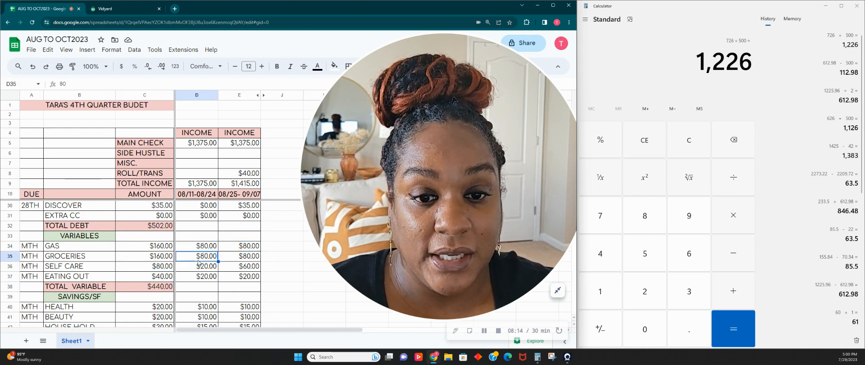
{"action": "left_click", "coordinate": [250, 264]}
{"action": "left_click", "coordinate": [209, 269]}
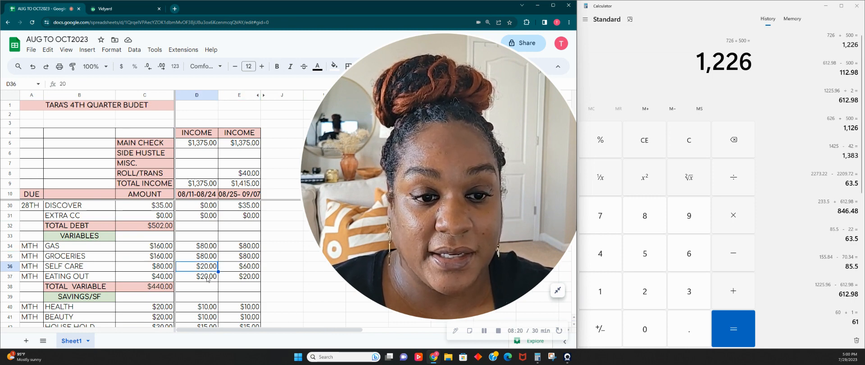
{"action": "left_click", "coordinate": [207, 279]}
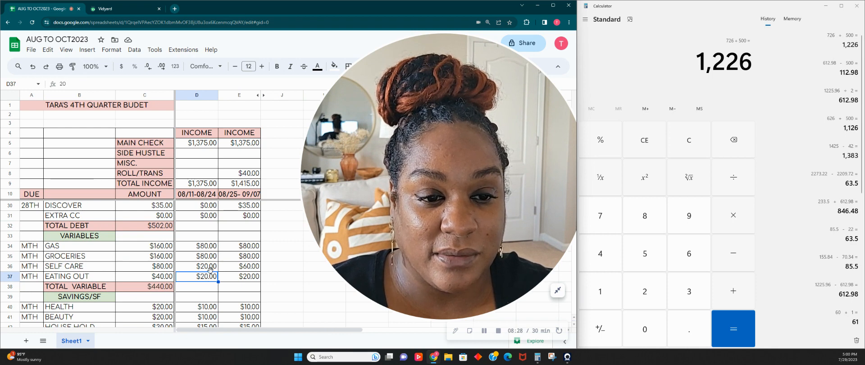
{"action": "scroll", "coordinate": [210, 269], "scroll_direction": "up", "scroll_amount": 5}
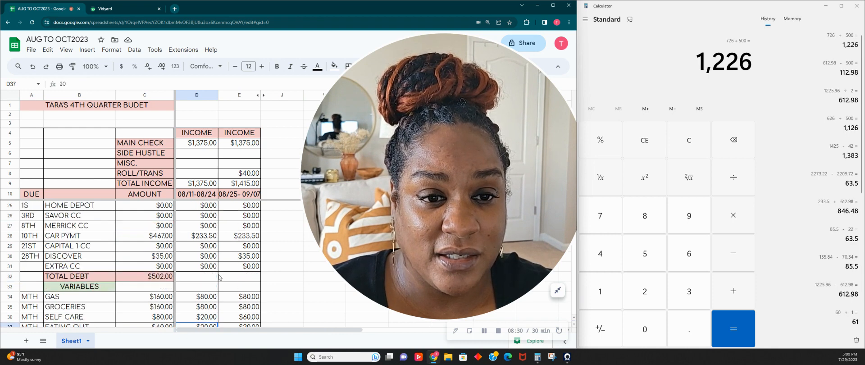
{"action": "scroll", "coordinate": [221, 278], "scroll_direction": "down", "scroll_amount": 5}
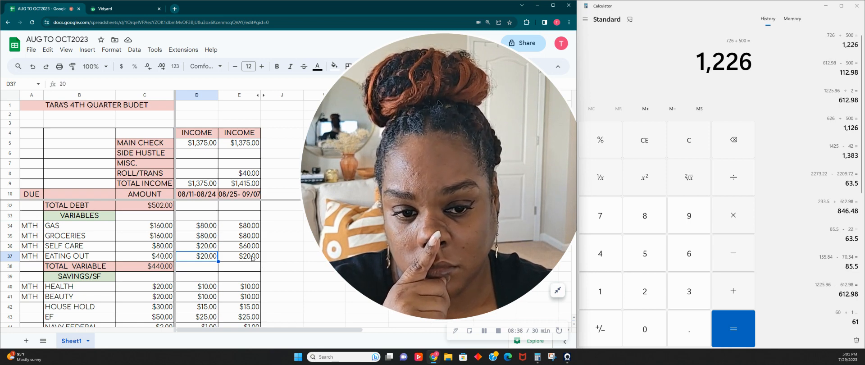
Set the SELF CARE amount to 40 for both the 08/11-08/24 and 08/25-09/07 periods.
{"action": "left_click", "coordinate": [208, 251]}
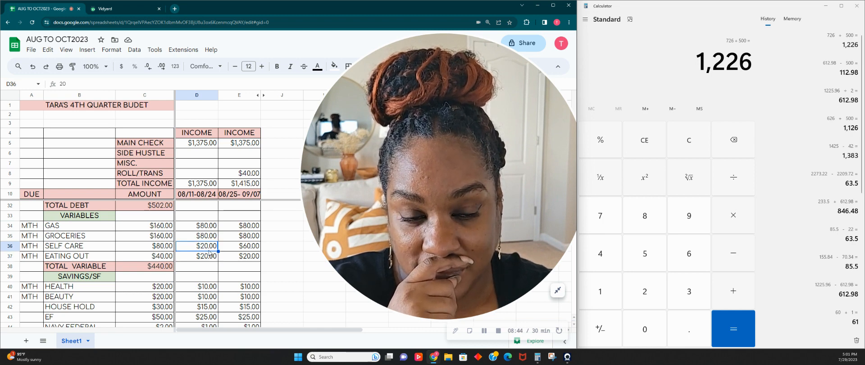
{"action": "left_click", "coordinate": [257, 250]}
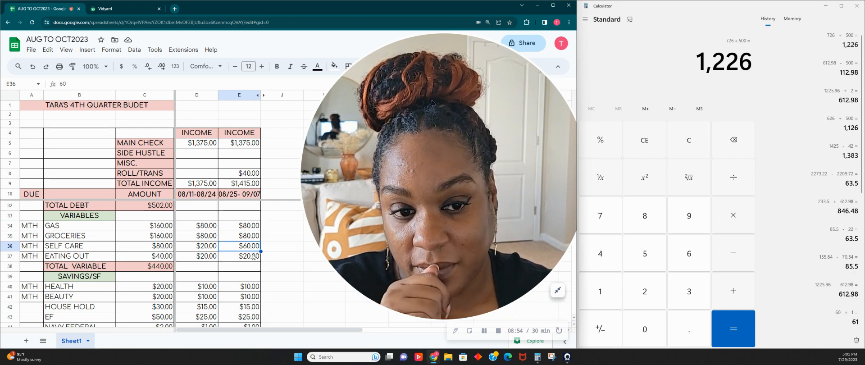
{"action": "left_click", "coordinate": [190, 247]}
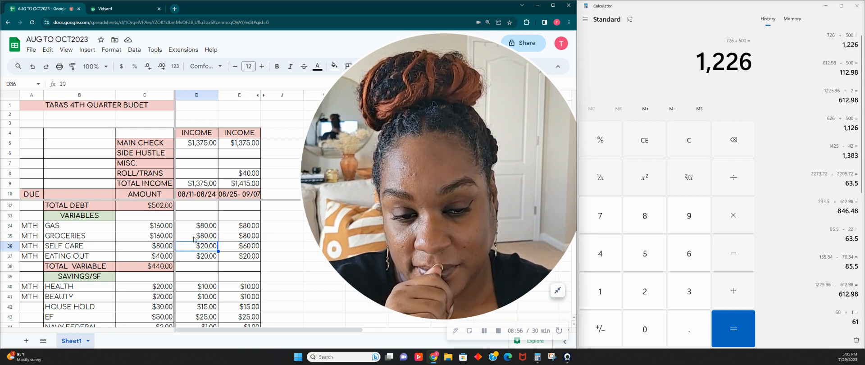
{"action": "left_click_drag", "start_coordinate": [193, 225], "coordinate": [187, 258]}
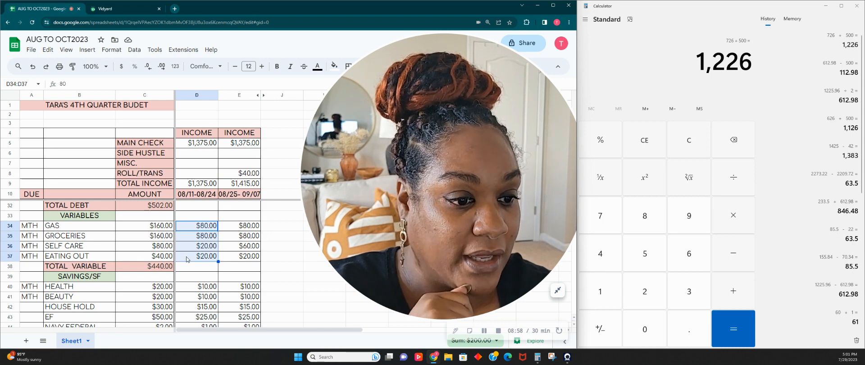
{"action": "left_click", "coordinate": [207, 248]}
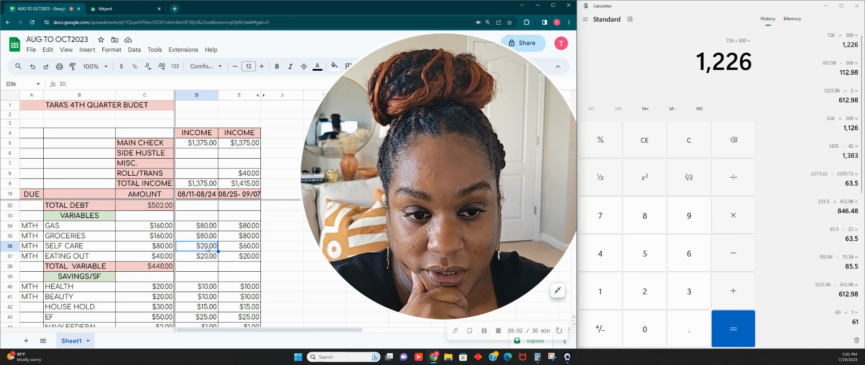
{"action": "type", "text": "40"}
{"action": "key", "text": "Tab"}
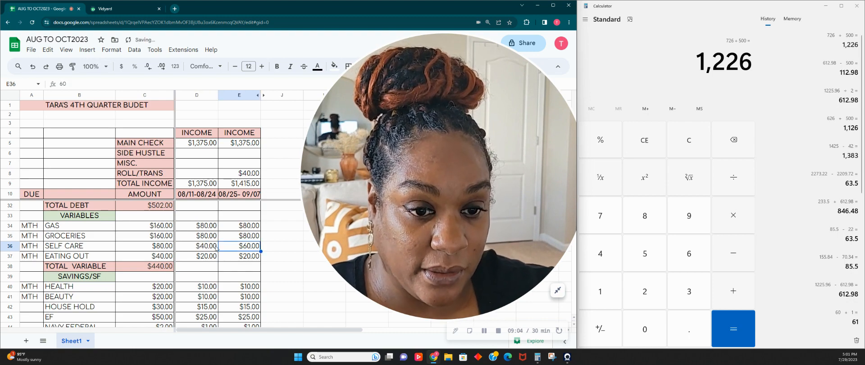
{"action": "type", "text": "40"}
{"action": "key", "text": "Tab"}
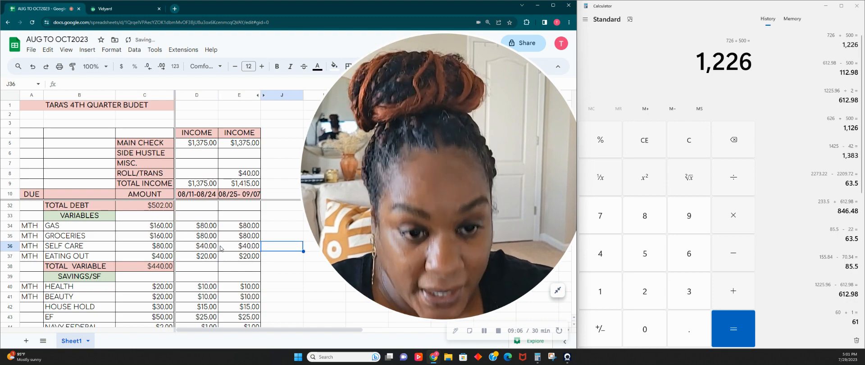
{"action": "left_click", "coordinate": [190, 247]}
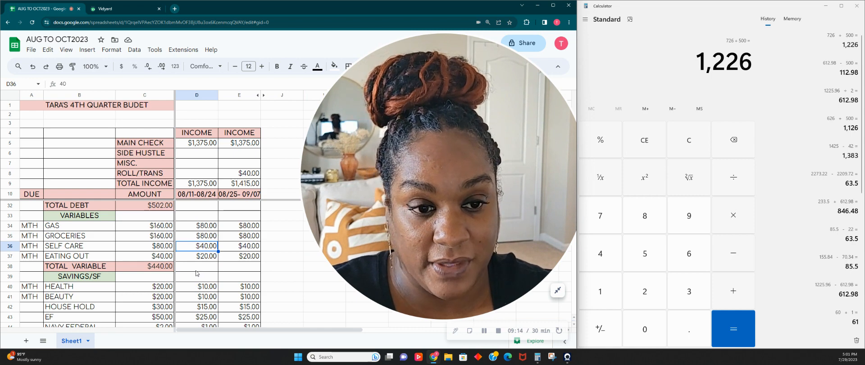
Check the sums of gas, groceries, self care and eating out for each pay period against the TOTAL VARIABLE amount.
{"action": "scroll", "coordinate": [200, 273], "scroll_direction": "down", "scroll_amount": 1}
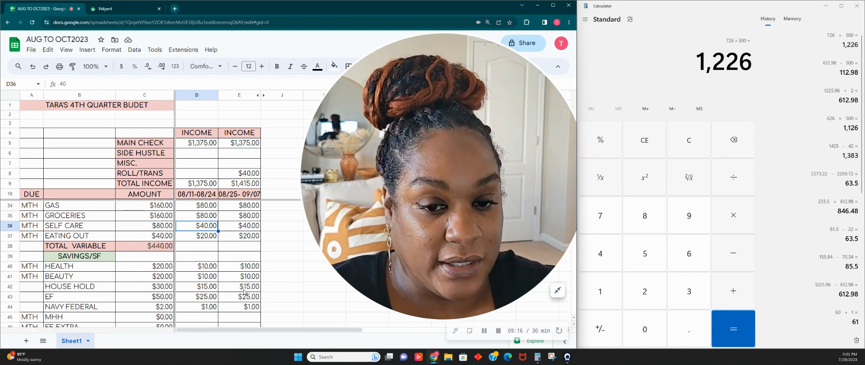
{"action": "scroll", "coordinate": [244, 292], "scroll_direction": "down", "scroll_amount": 2}
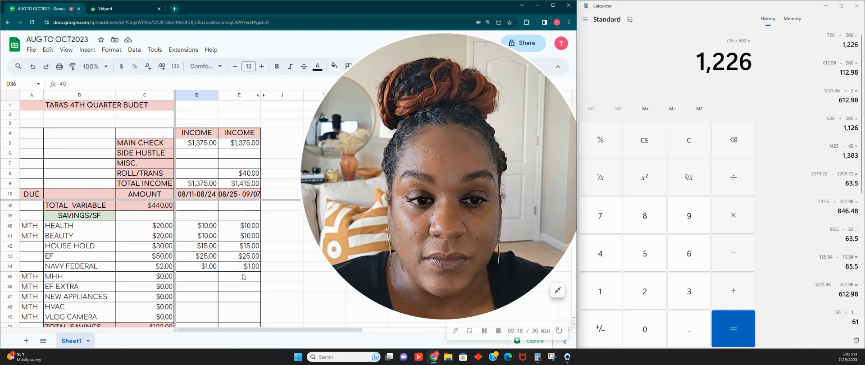
{"action": "scroll", "coordinate": [243, 277], "scroll_direction": "up", "scroll_amount": 3}
{"action": "left_click", "coordinate": [213, 239]}
{"action": "left_click_drag", "start_coordinate": [213, 242], "coordinate": [223, 267]}
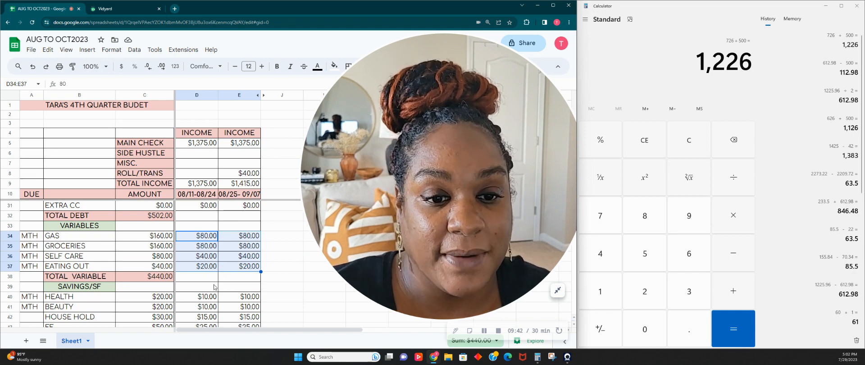
{"action": "left_click", "coordinate": [218, 286]}
{"action": "scroll", "coordinate": [219, 286], "scroll_direction": "down", "scroll_amount": 2}
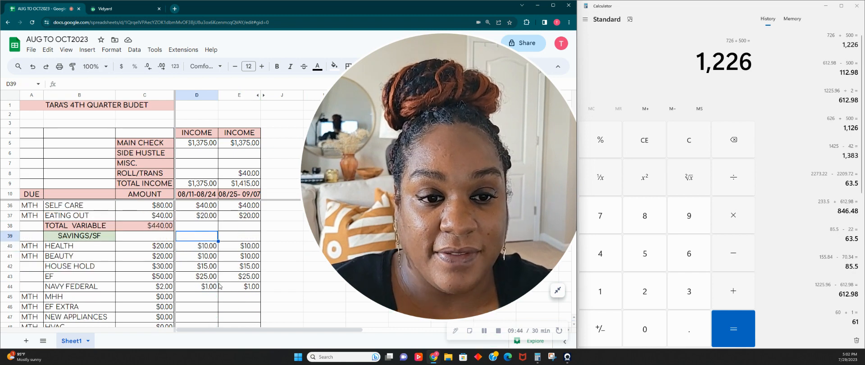
{"action": "scroll", "coordinate": [220, 286], "scroll_direction": "up", "scroll_amount": 1}
{"action": "left_click_drag", "start_coordinate": [205, 205], "coordinate": [194, 238]}
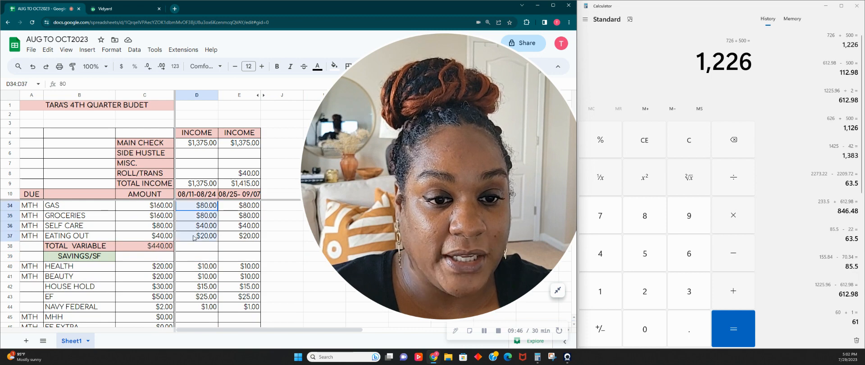
{"action": "left_click_drag", "start_coordinate": [238, 206], "coordinate": [239, 237]}
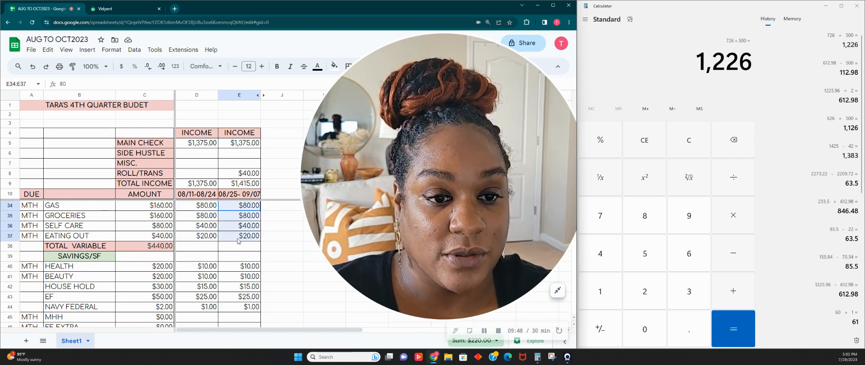
{"action": "left_click", "coordinate": [165, 253]}
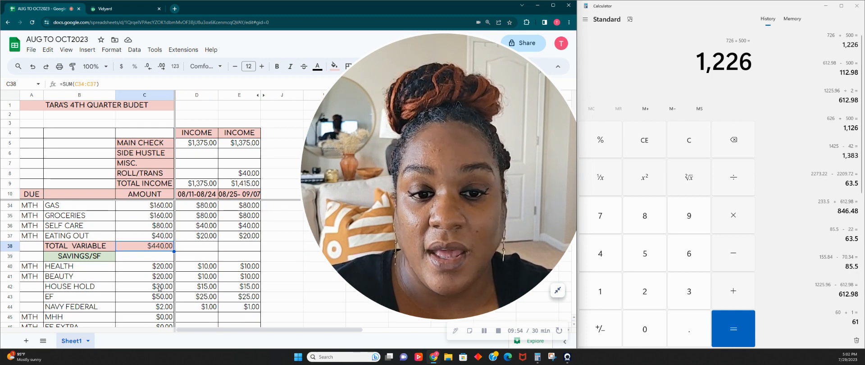
Review the monthly savings amounts for health, beauty, household, EF and Navy Federal.
{"action": "scroll", "coordinate": [160, 287], "scroll_direction": "down", "scroll_amount": 2}
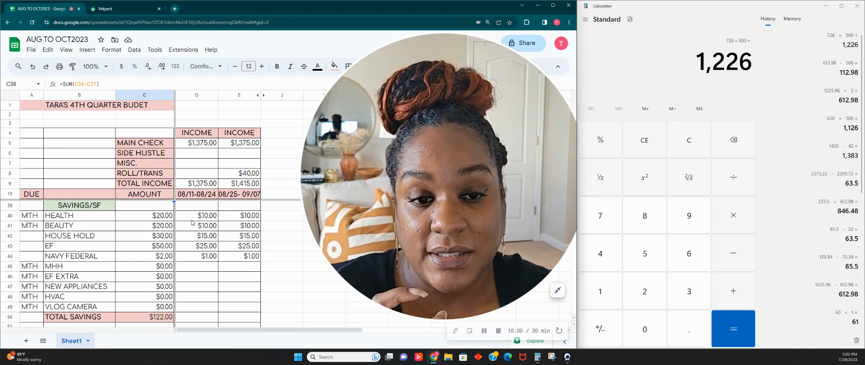
{"action": "left_click", "coordinate": [152, 220]}
{"action": "left_click", "coordinate": [152, 225]}
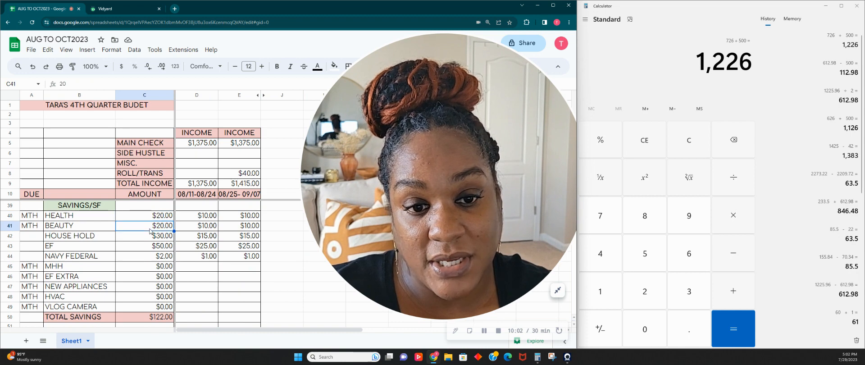
{"action": "left_click", "coordinate": [150, 236]}
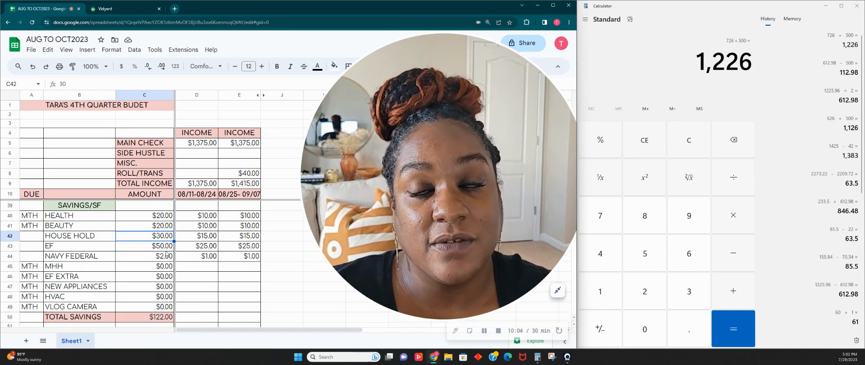
{"action": "key", "text": "Down"}
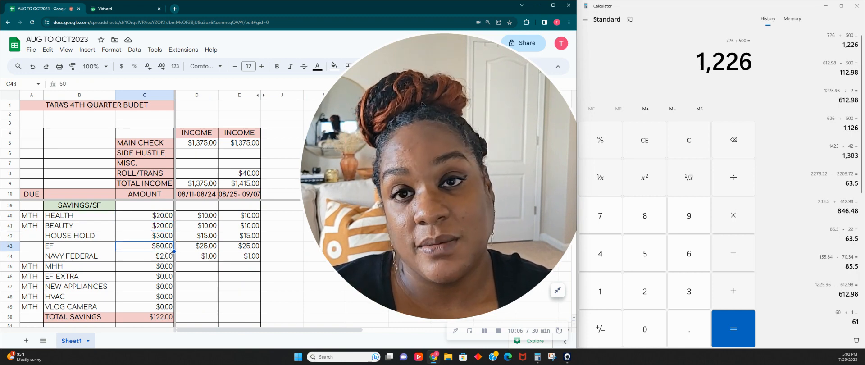
{"action": "left_click", "coordinate": [165, 259]}
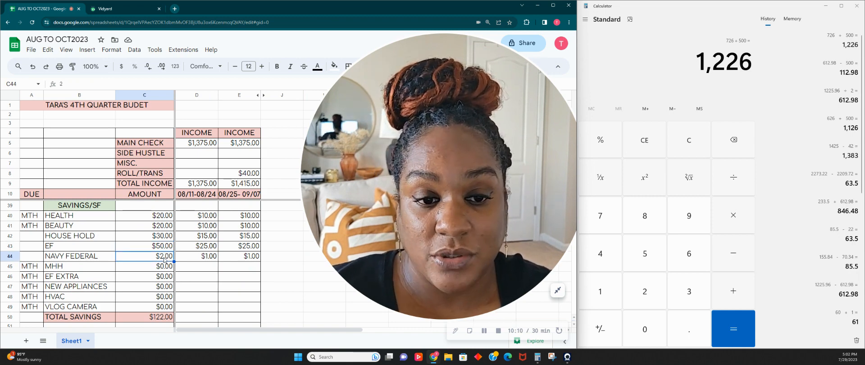
Compare how the health, beauty, household, EF and Navy Federal savings are split across the two pay periods.
{"action": "left_click", "coordinate": [214, 220]}
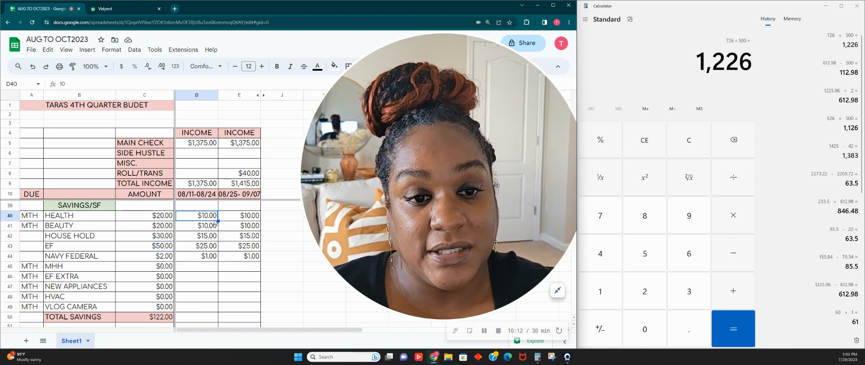
{"action": "left_click", "coordinate": [240, 220]}
{"action": "left_click", "coordinate": [205, 230]}
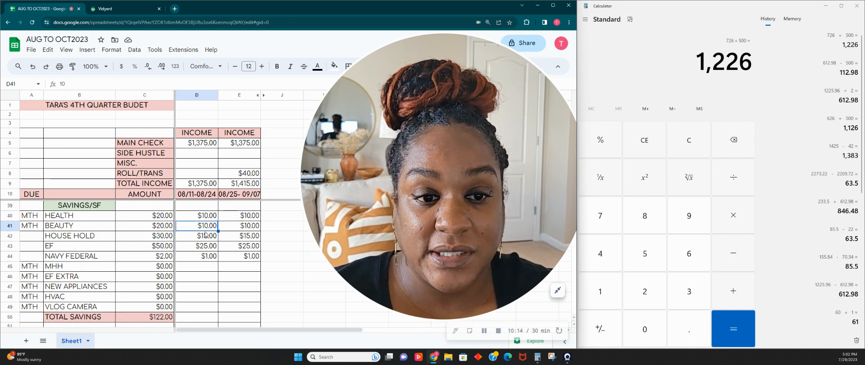
{"action": "left_click", "coordinate": [253, 231]}
{"action": "left_click", "coordinate": [210, 239]}
{"action": "left_click", "coordinate": [227, 240]}
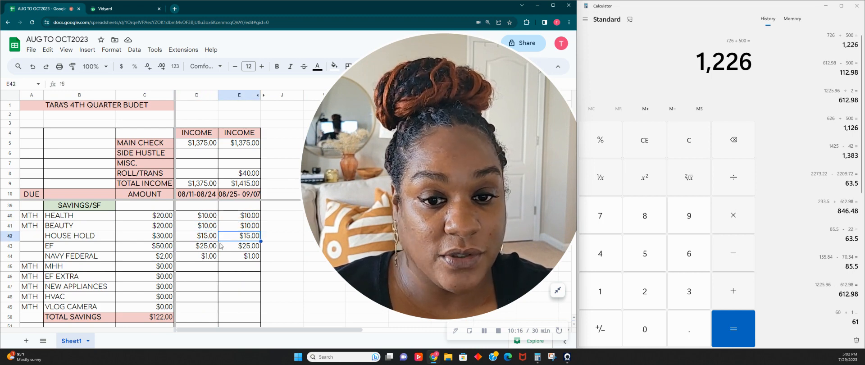
{"action": "left_click", "coordinate": [216, 248]}
{"action": "left_click", "coordinate": [242, 249]}
{"action": "left_click", "coordinate": [242, 258]}
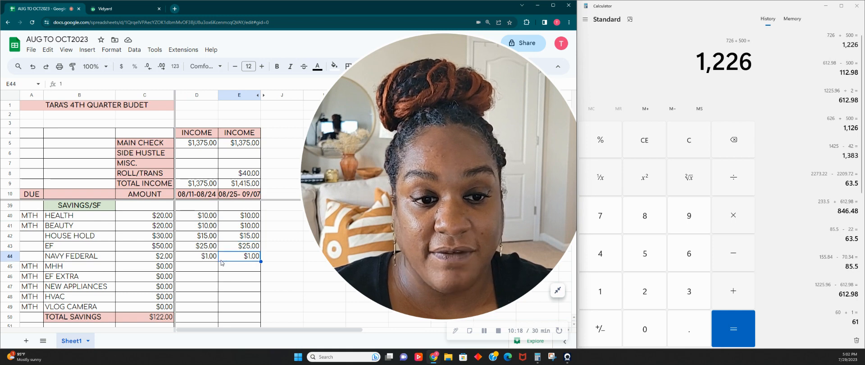
{"action": "left_click", "coordinate": [194, 258]}
Change the TOTAL INCOME formula in the AMOUNT column to =1375*2.
{"action": "scroll", "coordinate": [180, 259], "scroll_direction": "down", "scroll_amount": 3}
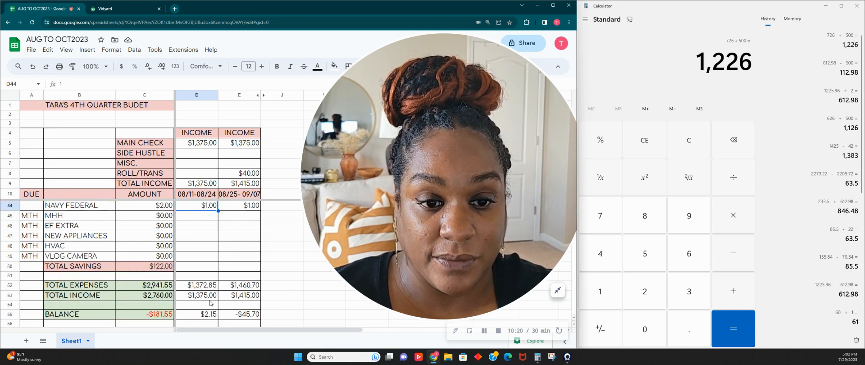
{"action": "left_click", "coordinate": [167, 249]}
{"action": "scroll", "coordinate": [173, 273], "scroll_direction": "down", "scroll_amount": 2}
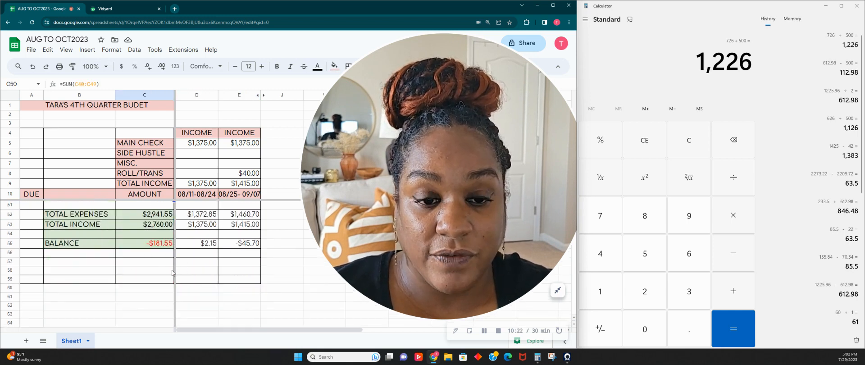
{"action": "scroll", "coordinate": [173, 273], "scroll_direction": "up", "scroll_amount": 2}
{"action": "left_click", "coordinate": [159, 276]}
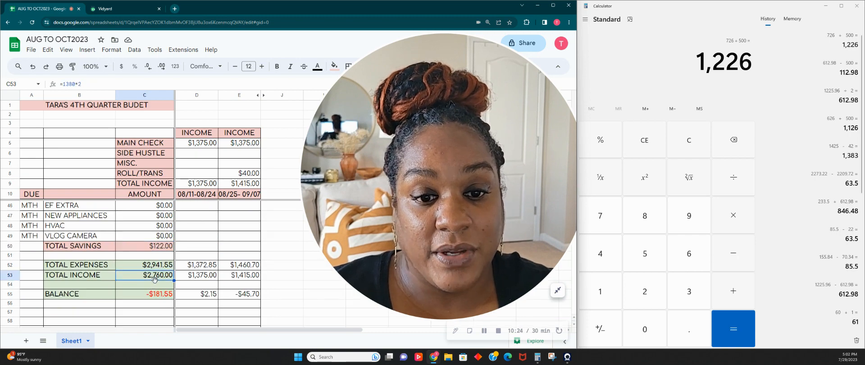
{"action": "scroll", "coordinate": [161, 280], "scroll_direction": "up", "scroll_amount": 14}
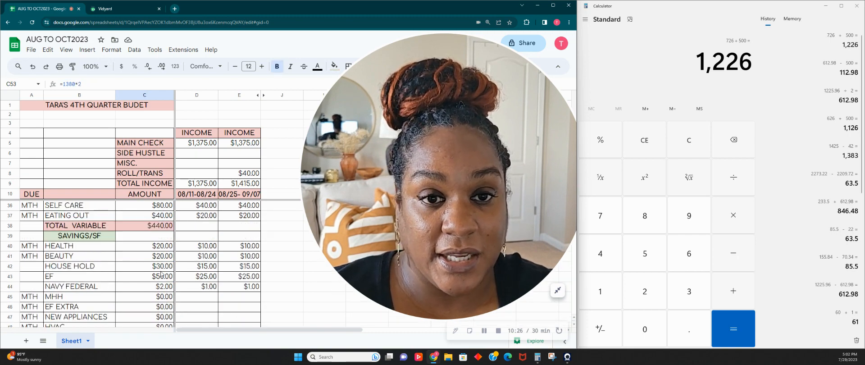
{"action": "scroll", "coordinate": [149, 253], "scroll_direction": "down", "scroll_amount": 9}
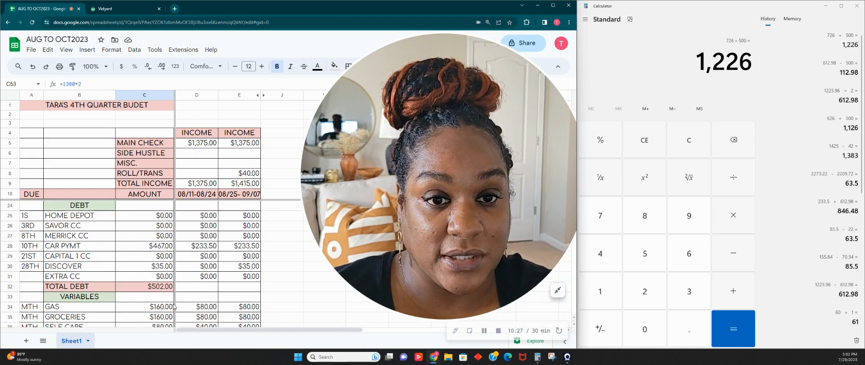
{"action": "left_click", "coordinate": [72, 84]}
{"action": "key", "text": "BackSpace"}
{"action": "type", "text": "75"}
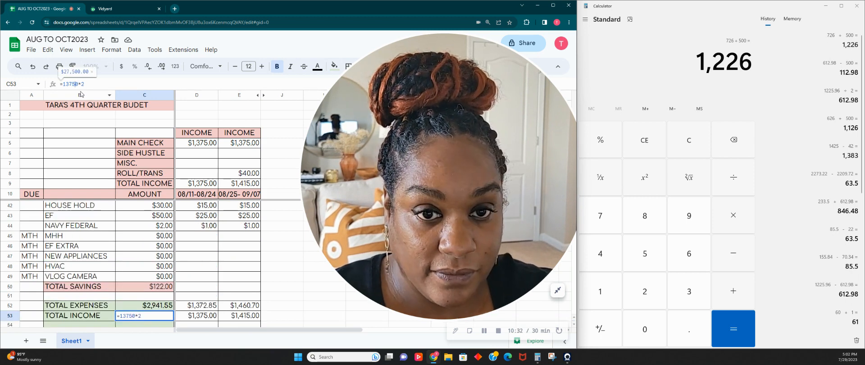
{"action": "key", "text": "Delete"}
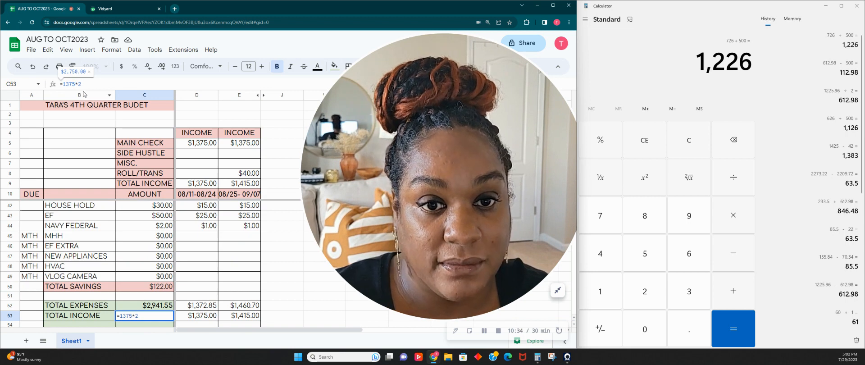
{"action": "key", "text": "Tab"}
{"action": "scroll", "coordinate": [192, 240], "scroll_direction": "down", "scroll_amount": 2}
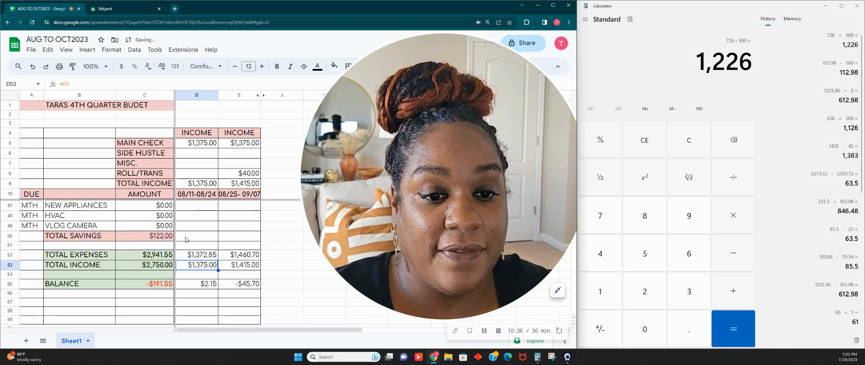
Check the 08/11-08/24 total expenses and total income, and recheck the monthly TOTAL INCOME formula.
{"action": "left_click", "coordinate": [199, 258]}
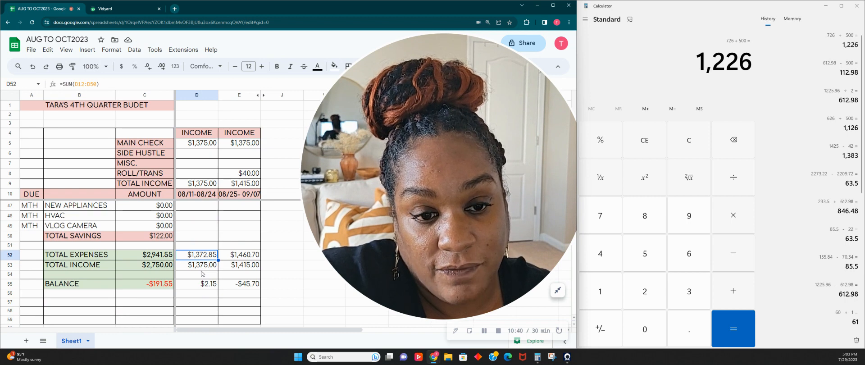
{"action": "key", "text": "Down"}
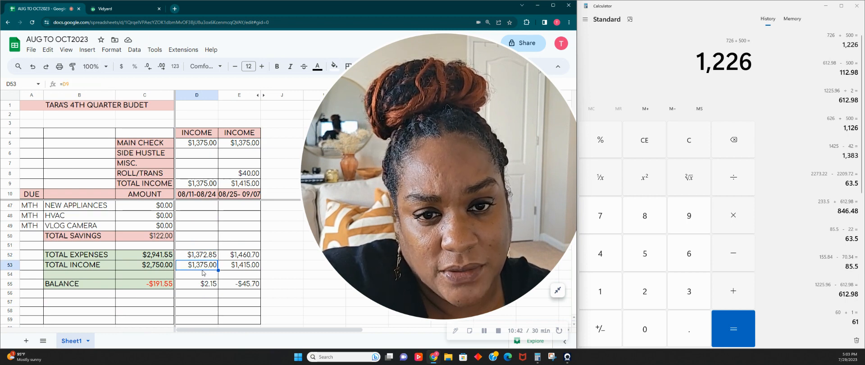
{"action": "left_click", "coordinate": [162, 264]}
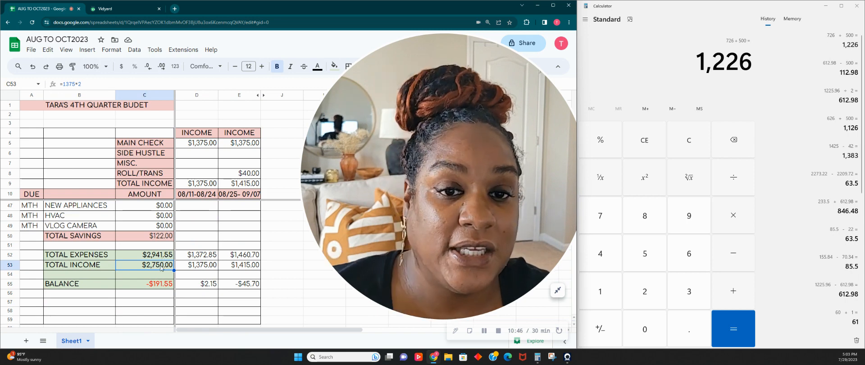
Review the monthly BALANCE, the CAR INS amount and the balances of both pay periods.
{"action": "left_click", "coordinate": [166, 258]}
{"action": "left_click", "coordinate": [156, 287]}
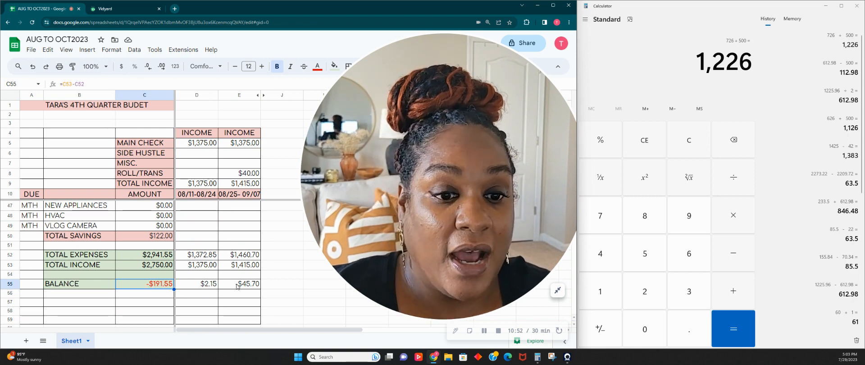
{"action": "left_click_drag", "start_coordinate": [206, 285], "coordinate": [234, 288]}
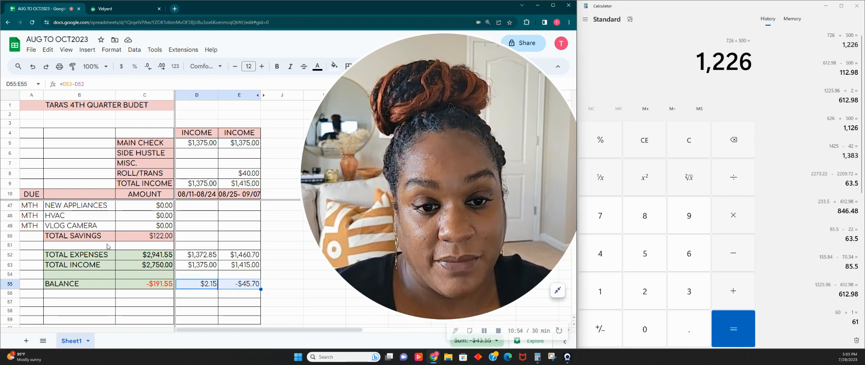
{"action": "scroll", "coordinate": [110, 252], "scroll_direction": "up", "scroll_amount": 10}
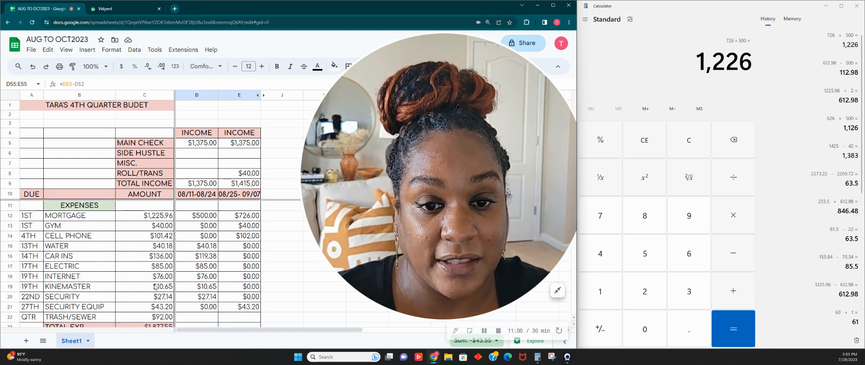
{"action": "left_click", "coordinate": [168, 255]}
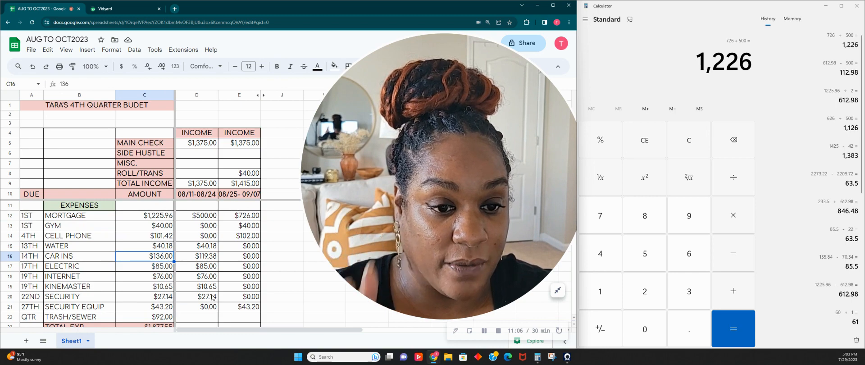
{"action": "scroll", "coordinate": [213, 297], "scroll_direction": "down", "scroll_amount": 7}
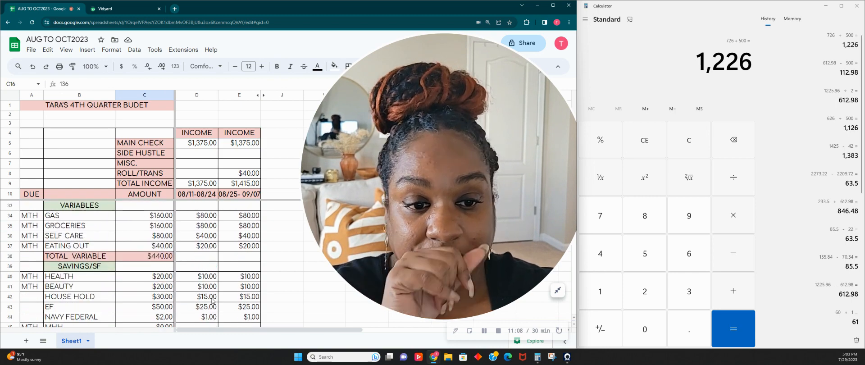
{"action": "scroll", "coordinate": [213, 301], "scroll_direction": "down", "scroll_amount": 5}
{"action": "left_click", "coordinate": [241, 278]}
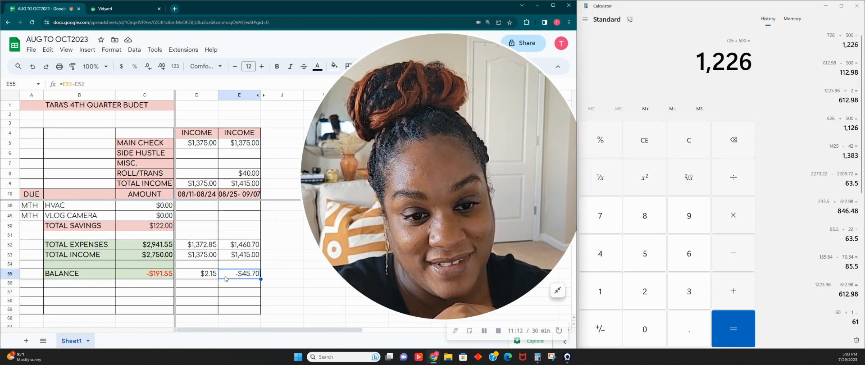
{"action": "left_click", "coordinate": [205, 276], "text": "shift"}
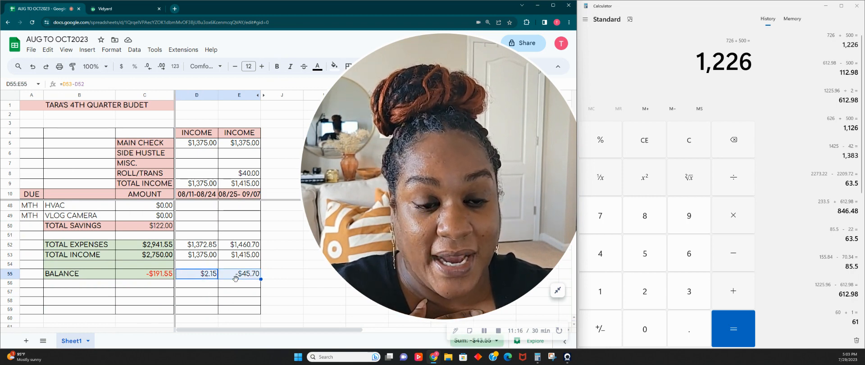
Enter 60.00 in the cell directly below the 08/25-09/07 BALANCE.
{"action": "left_click", "coordinate": [243, 302]}
{"action": "left_click", "coordinate": [246, 283]}
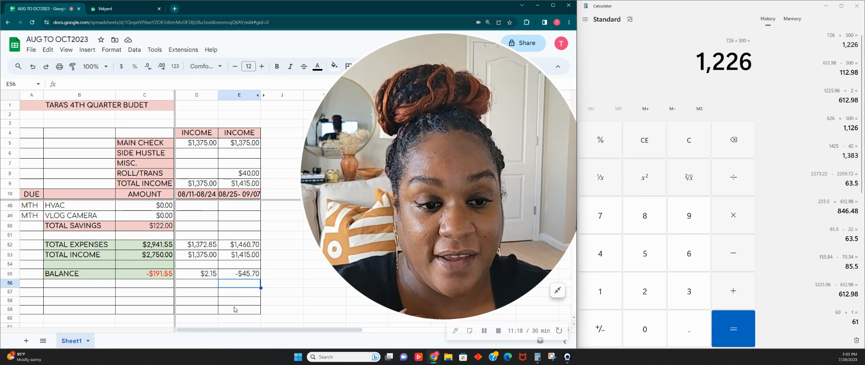
{"action": "type", "text": "60.00"}
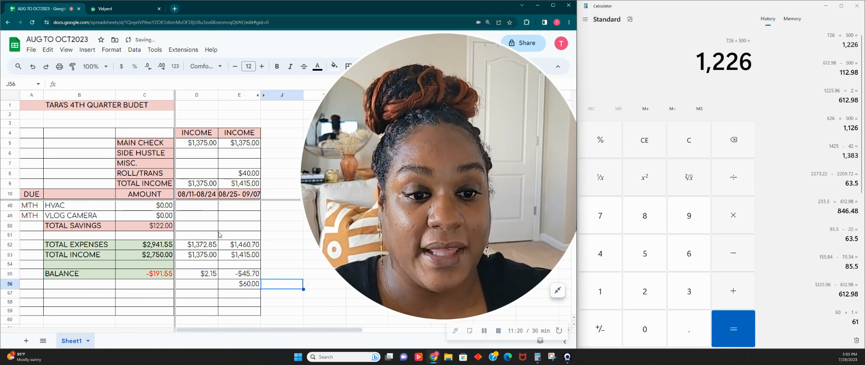
{"action": "key", "text": "Tab"}
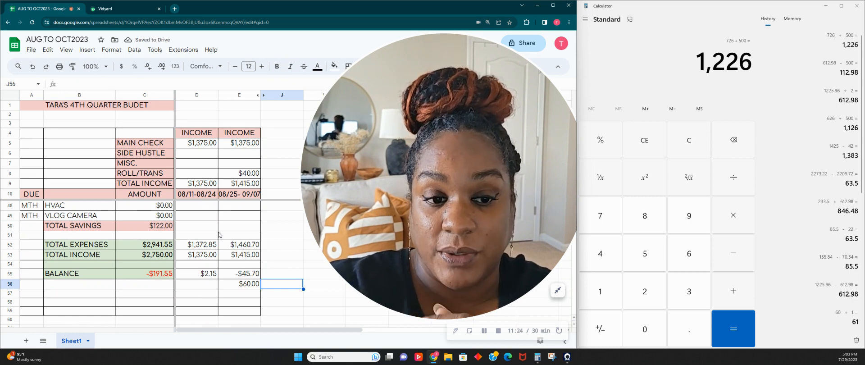
Calculate 122 - 60 in the calculator, then clear it.
{"action": "left_click", "coordinate": [697, 145]}
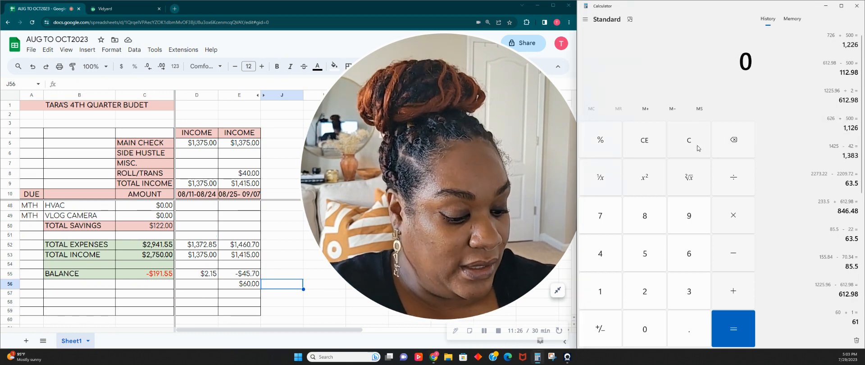
{"action": "type", "text": "122 - 60"}
{"action": "key", "text": "Return"}
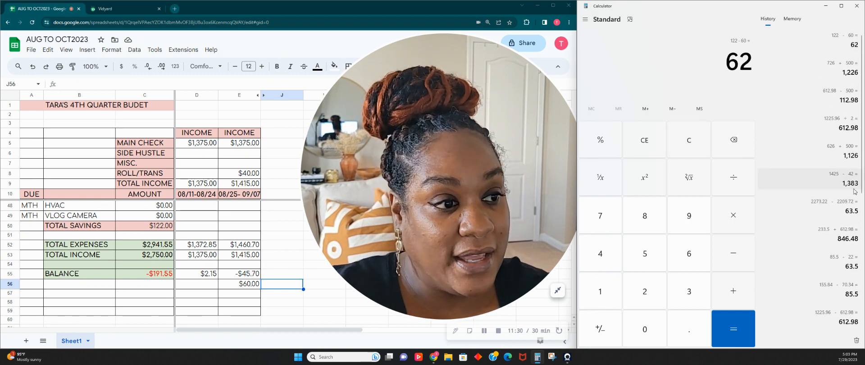
{"action": "left_click", "coordinate": [692, 146]}
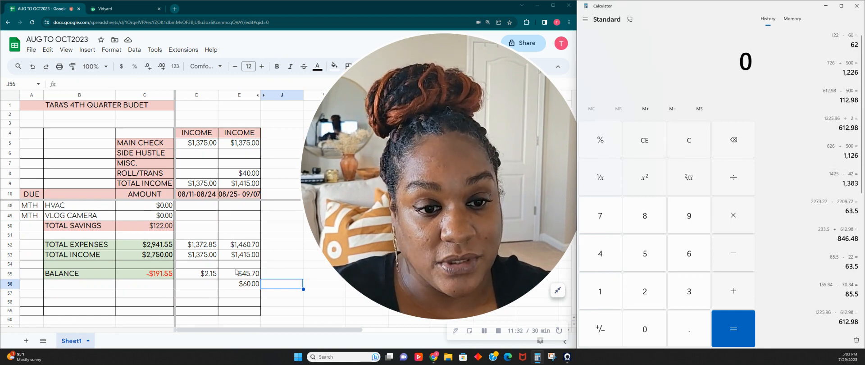
Check the MAIN CHECK income of the two pay periods.
{"action": "scroll", "coordinate": [241, 282], "scroll_direction": "up", "scroll_amount": 12}
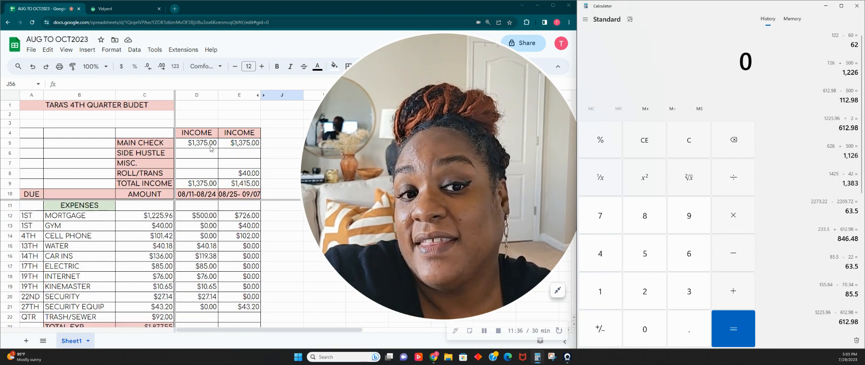
{"action": "left_click_drag", "start_coordinate": [211, 143], "coordinate": [253, 145]}
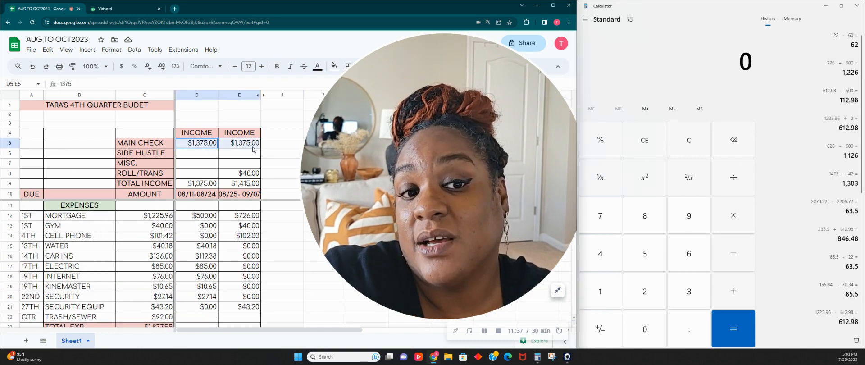
{"action": "left_click", "coordinate": [265, 194]}
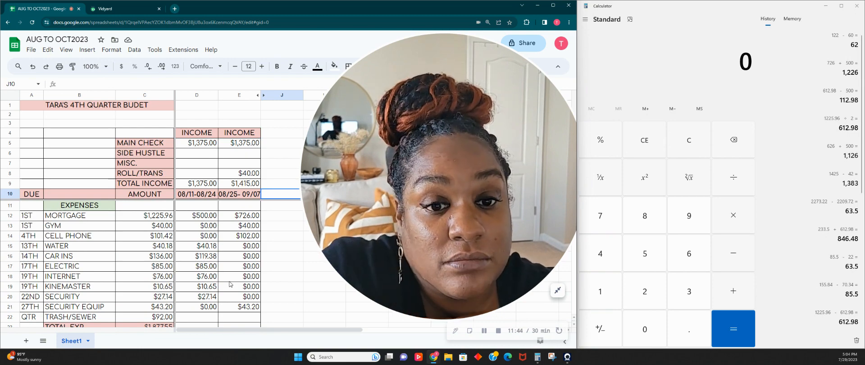
Delete the entry directly below the 08/25-09/07 BALANCE.
{"action": "scroll", "coordinate": [228, 285], "scroll_direction": "down", "scroll_amount": 6}
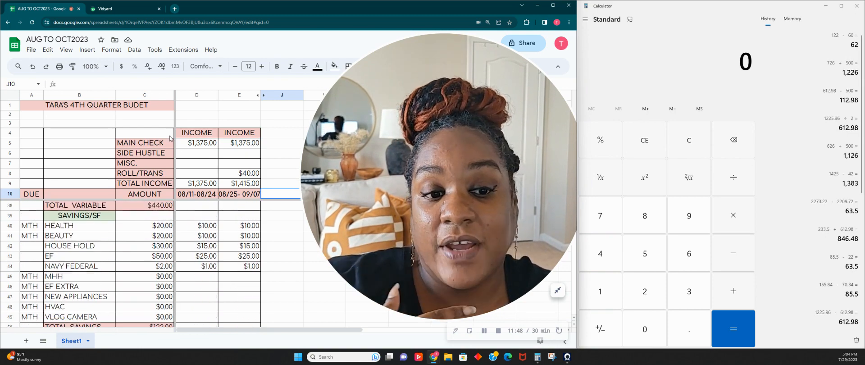
{"action": "scroll", "coordinate": [228, 285], "scroll_direction": "down", "scroll_amount": 3}
{"action": "scroll", "coordinate": [177, 144], "scroll_direction": "up", "scroll_amount": 1}
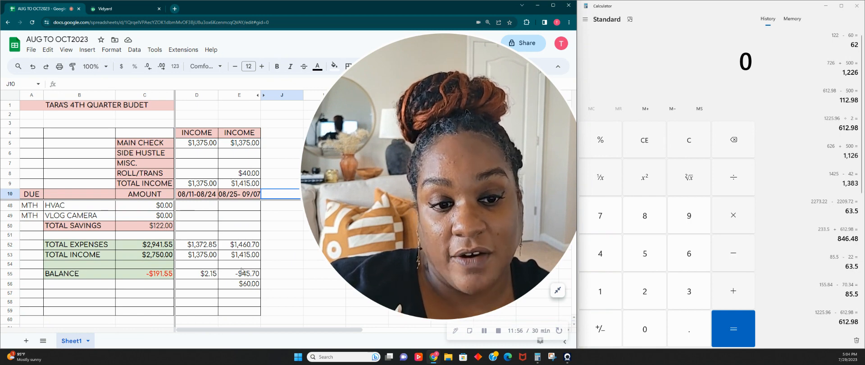
{"action": "left_click", "coordinate": [240, 285]}
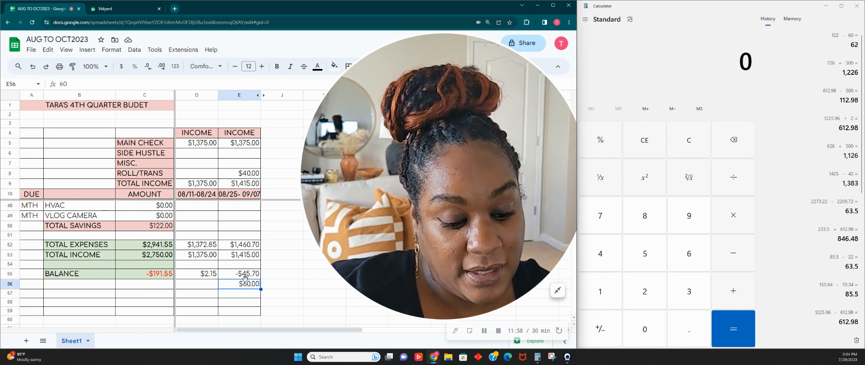
{"action": "key", "text": "Delete"}
Set the ROLL/TRANS income for the 08/11-08/24 pay period to 50.
{"action": "scroll", "coordinate": [227, 274], "scroll_direction": "up", "scroll_amount": 10}
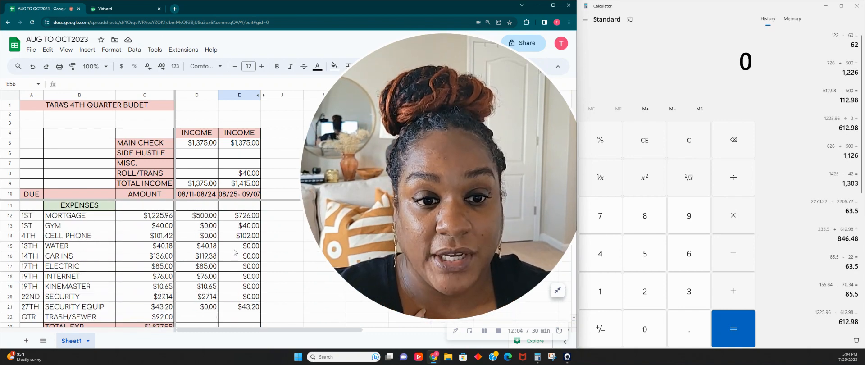
{"action": "left_click", "coordinate": [206, 175]}
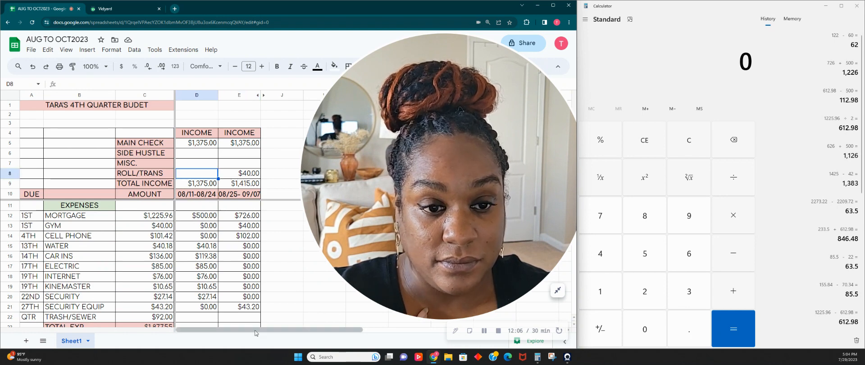
{"action": "type", "text": "50"}
{"action": "key", "text": "Tab"}
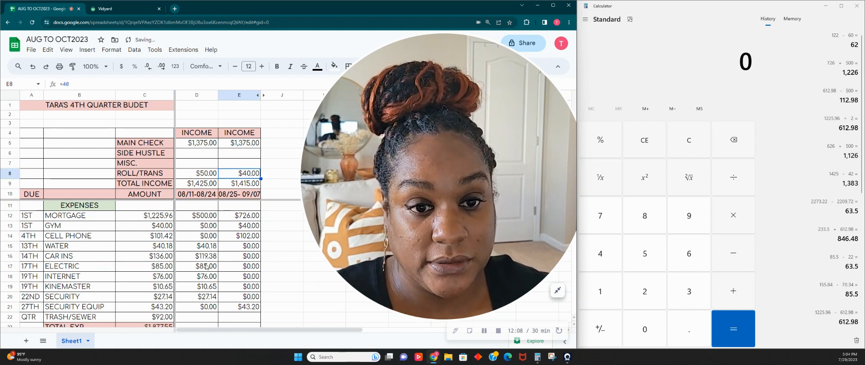
Add the note "B.A.B FOR OVER BUDGET" to the 08/11-08/24 ROLL/TRANS cell.
{"action": "right_click", "coordinate": [196, 173]}
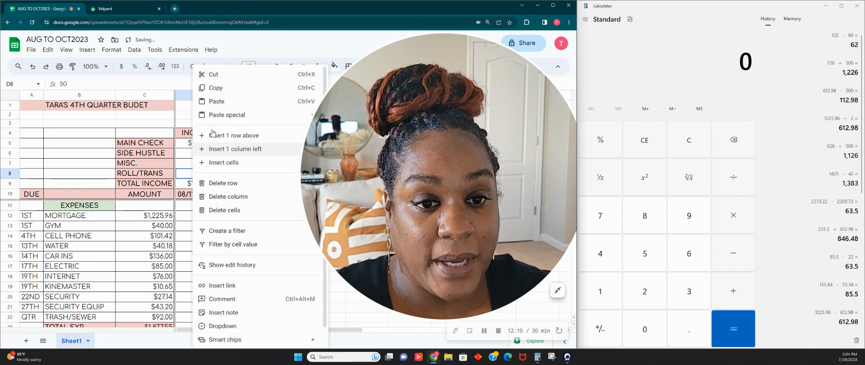
{"action": "left_click", "coordinate": [223, 299]}
{"action": "type", "text": "BA"}
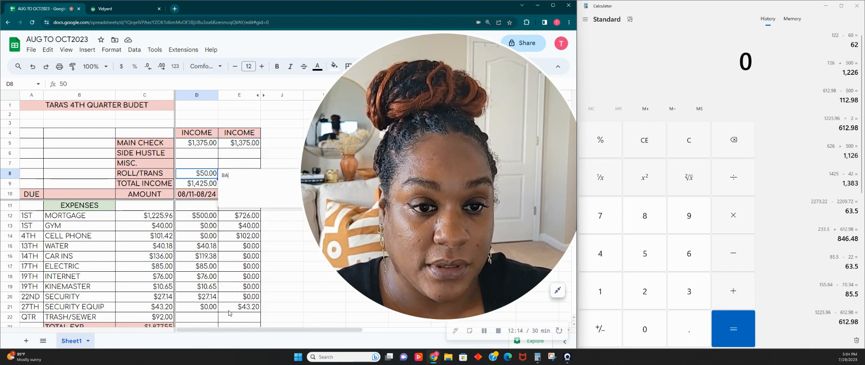
{"action": "key", "text": "BackSpace"}
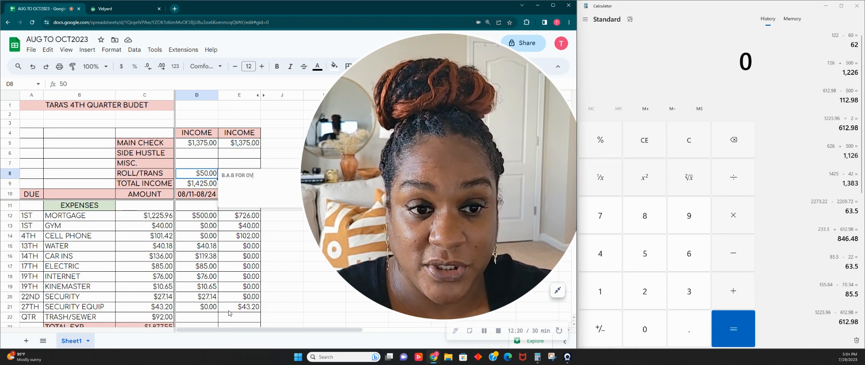
{"action": "type", "text": ".A.B FOR OVER BUDGET"}
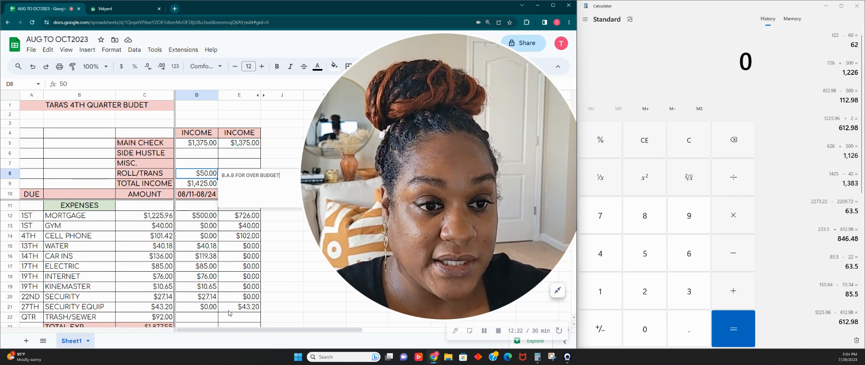
{"action": "left_click", "coordinate": [296, 244]}
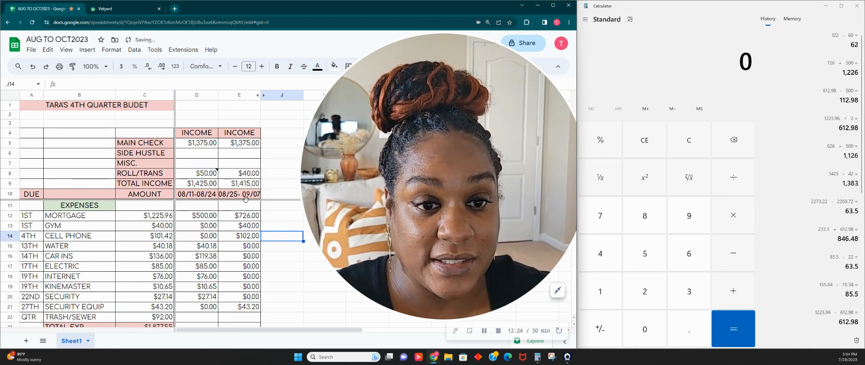
{"action": "left_click", "coordinate": [251, 173]}
{"action": "right_click", "coordinate": [251, 173]}
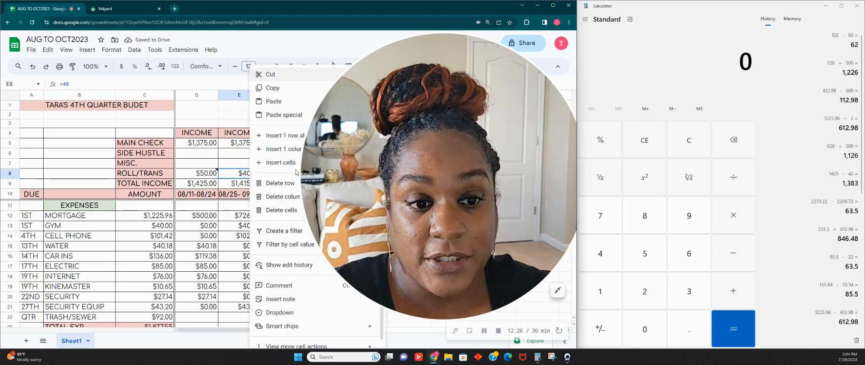
{"action": "left_click", "coordinate": [478, 138]}
{"action": "left_click_drag", "start_coordinate": [478, 138], "coordinate": [523, 136]}
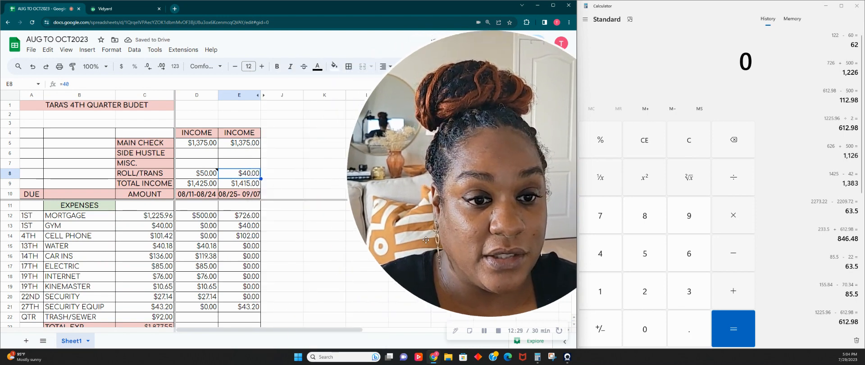
{"action": "left_click", "coordinate": [277, 174]}
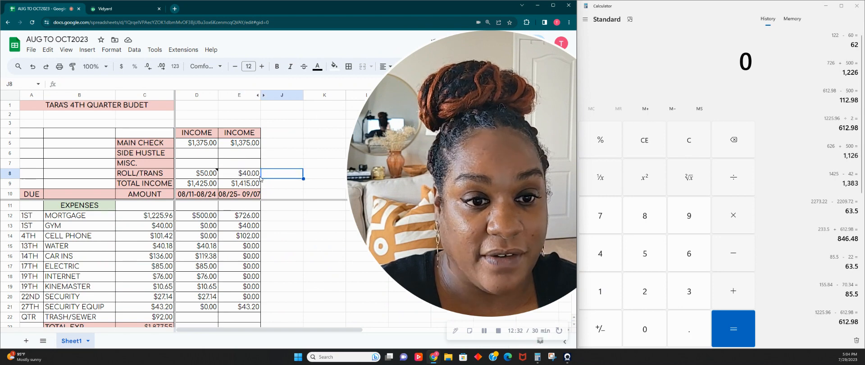
Add the note "ZUMBA SF TRANSFER" to the 08/25-09/07 ROLL/TRANS cell.
{"action": "left_click", "coordinate": [258, 174]}
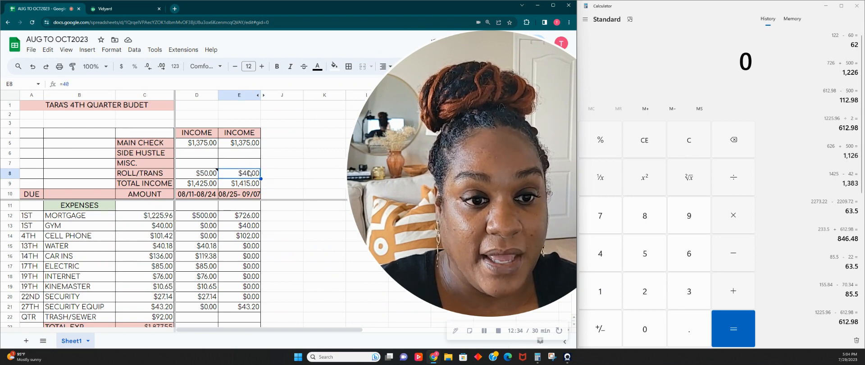
{"action": "right_click", "coordinate": [249, 173]}
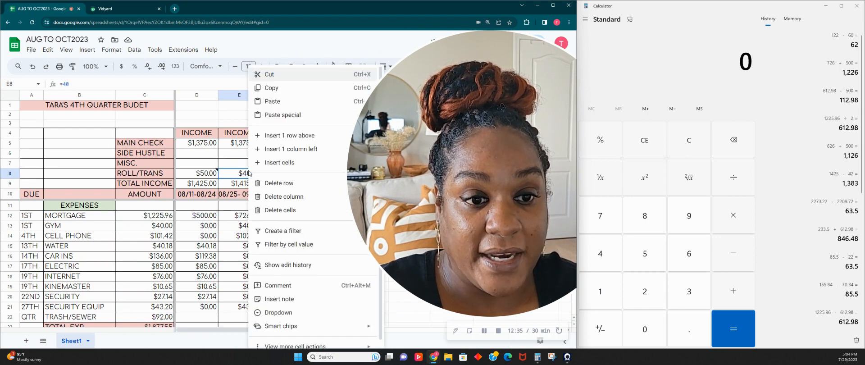
{"action": "left_click", "coordinate": [284, 299]}
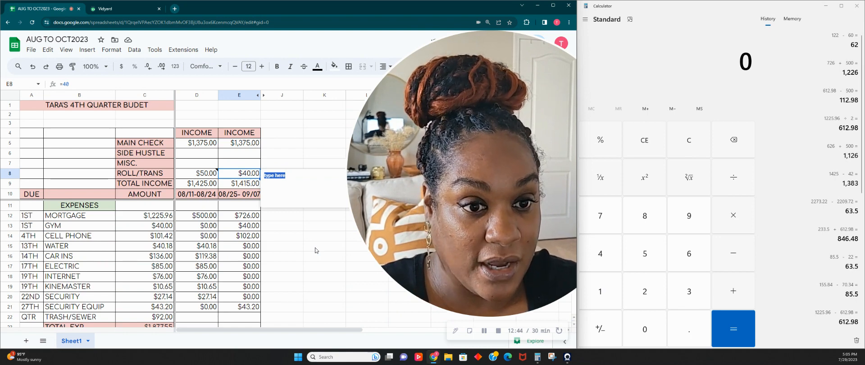
{"action": "type", "text": "ZUM"}
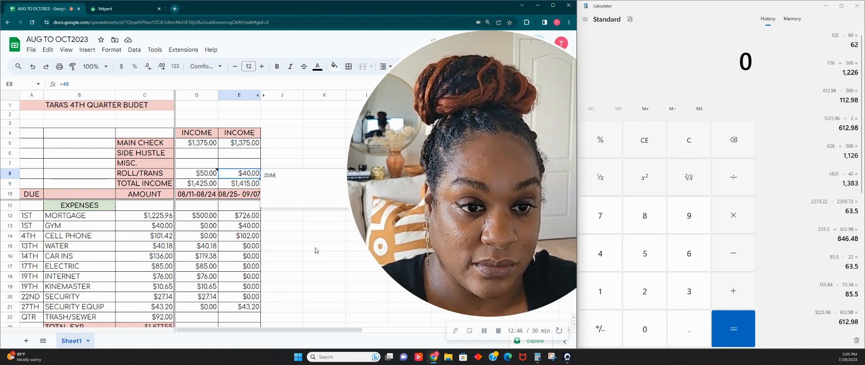
{"action": "type", "text": "BA SF TRANSFER"}
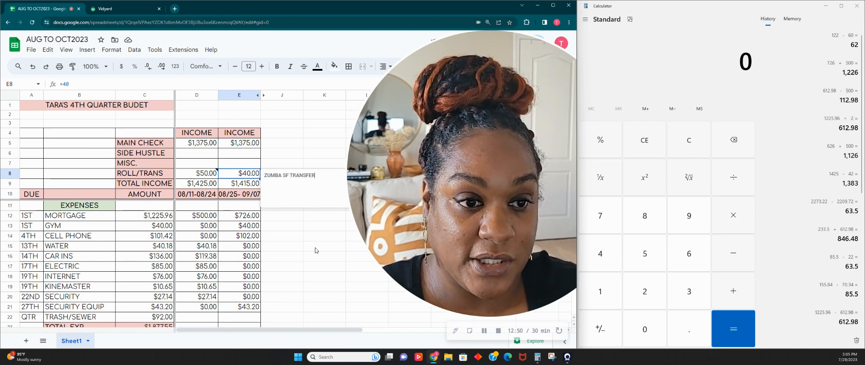
{"action": "left_click", "coordinate": [327, 227]}
Calculate 726 minus 50 and set the 08/11-08/24 mortgage payment to 676.
{"action": "scroll", "coordinate": [223, 251], "scroll_direction": "down", "scroll_amount": 5}
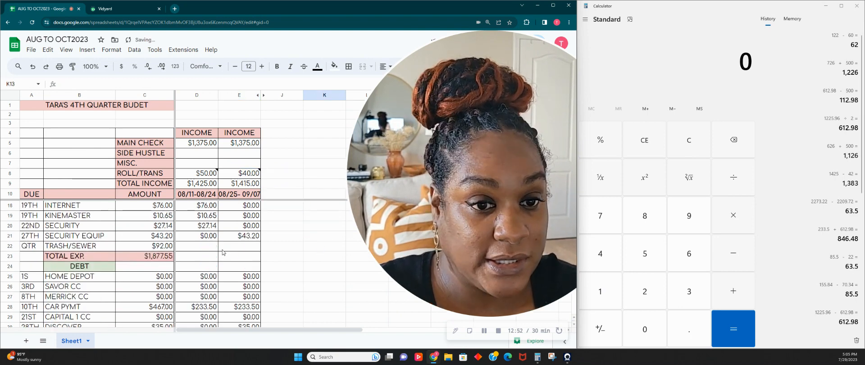
{"action": "scroll", "coordinate": [222, 251], "scroll_direction": "up", "scroll_amount": 5}
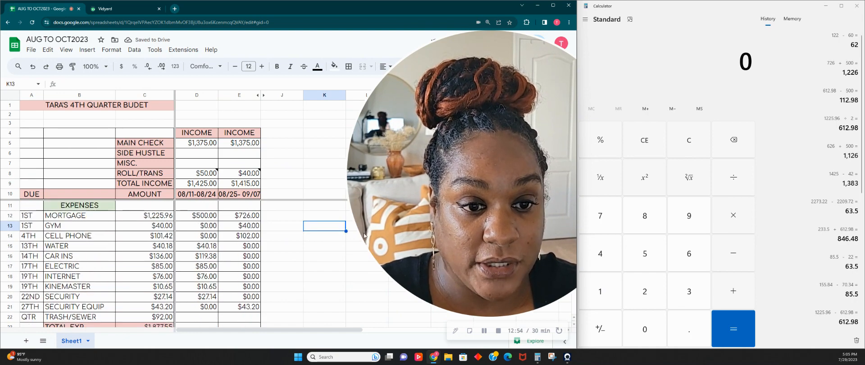
{"action": "left_click", "coordinate": [685, 144]}
{"action": "type", "text": "726"}
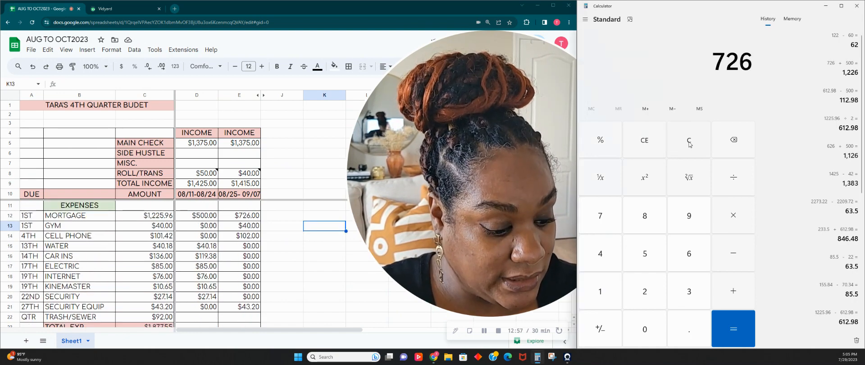
{"action": "key", "text": "minus"}
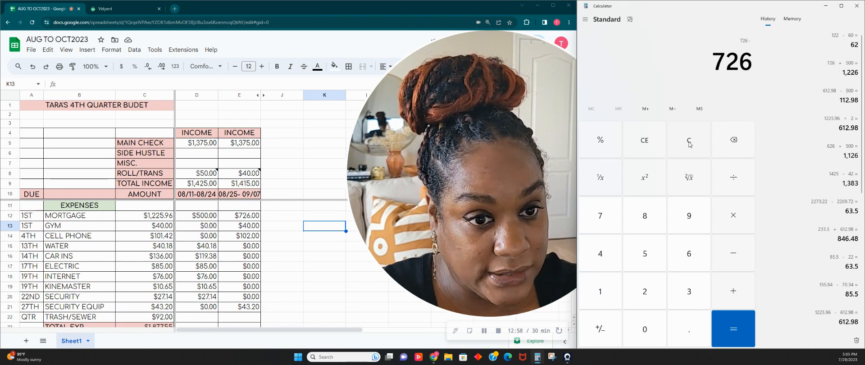
{"action": "type", "text": "40"}
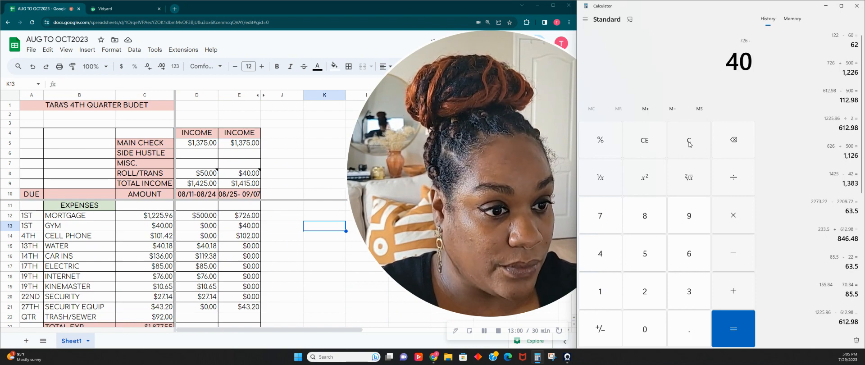
{"action": "key", "text": "BackSpace"}
{"action": "key", "text": "BackSpace"}
{"action": "type", "text": "50"}
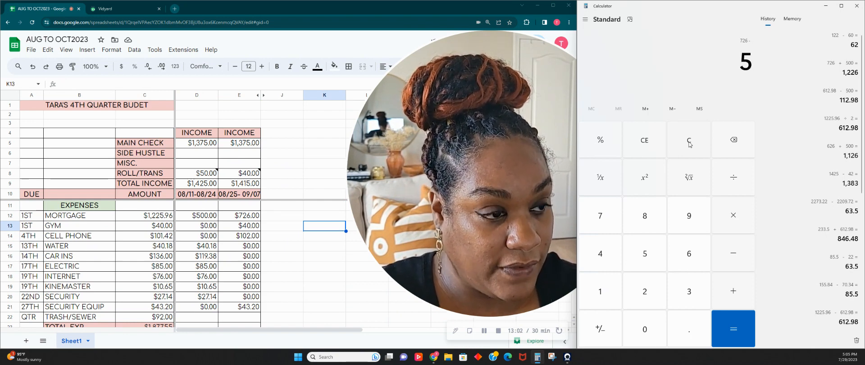
{"action": "key", "text": "Return"}
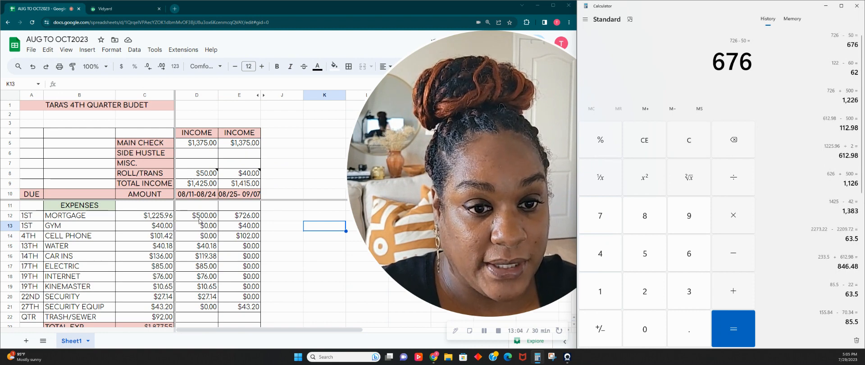
{"action": "left_click", "coordinate": [202, 217]}
{"action": "type", "text": "676"}
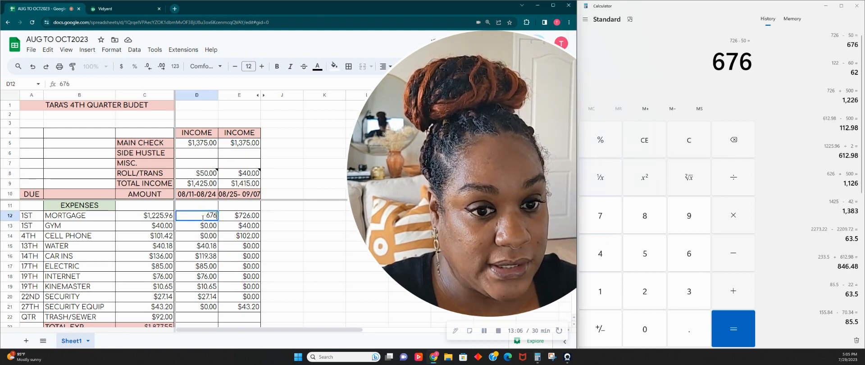
Calculate the difference between the 676 payment and the full 1225.96 mortgage amount.
{"action": "left_click", "coordinate": [674, 81]}
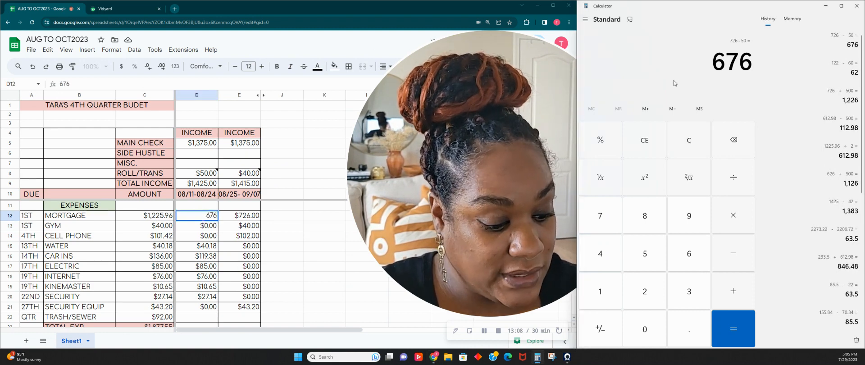
{"action": "type", "text": "- 12"}
{"action": "type", "text": "25.96"}
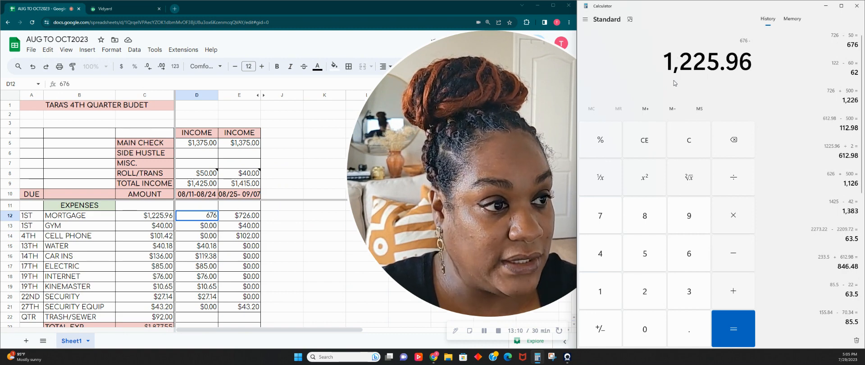
{"action": "key", "text": "Return"}
Set the 08/25-09/07 mortgage payment to 549.96.
{"action": "left_click", "coordinate": [255, 217]}
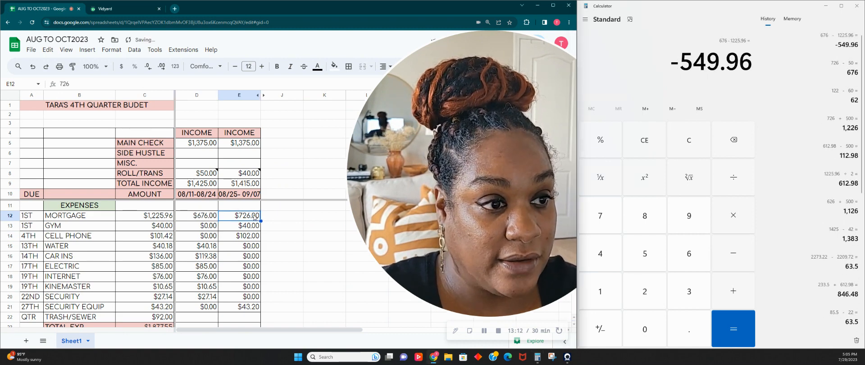
{"action": "type", "text": "7*93"}
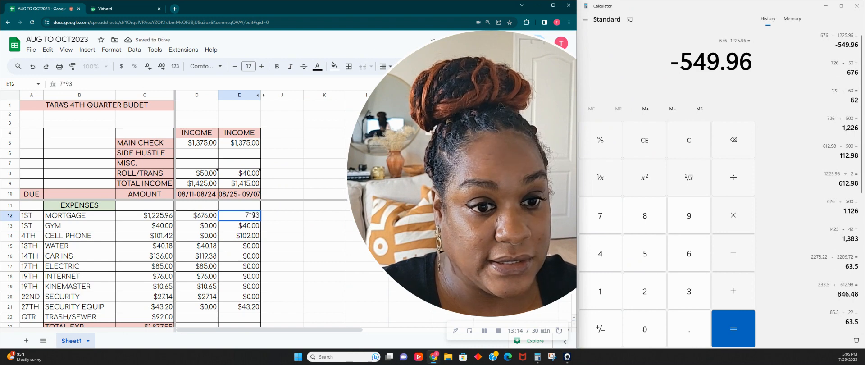
{"action": "key", "text": "BackSpace"}
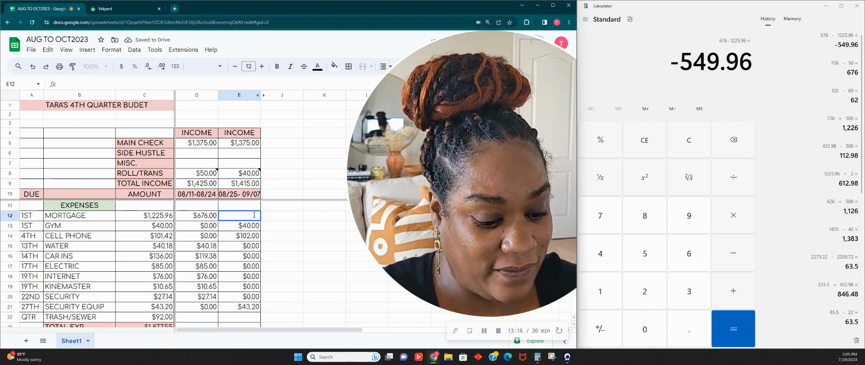
{"action": "type", "text": "849.96"}
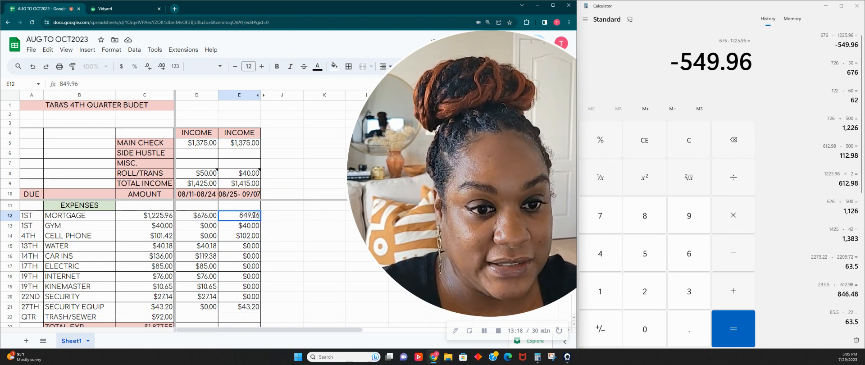
{"action": "key", "text": "BackSpace"}
{"action": "key", "text": "BackSpace"}
{"action": "key", "text": "BackSpace"}
{"action": "key", "text": "BackSpace"}
{"action": "key", "text": "BackSpace"}
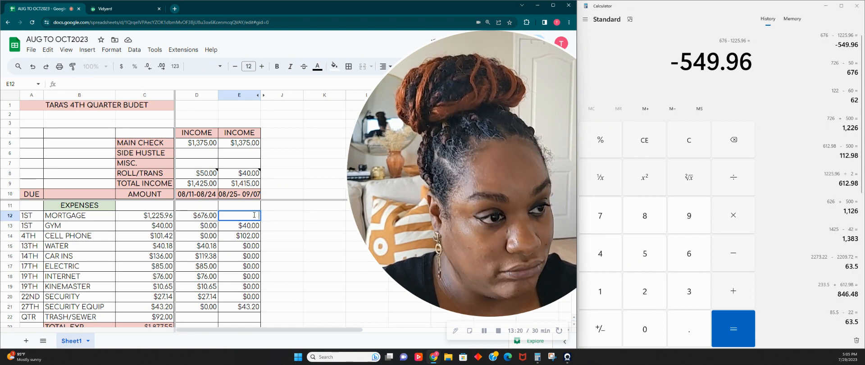
{"action": "type", "text": "49.96"}
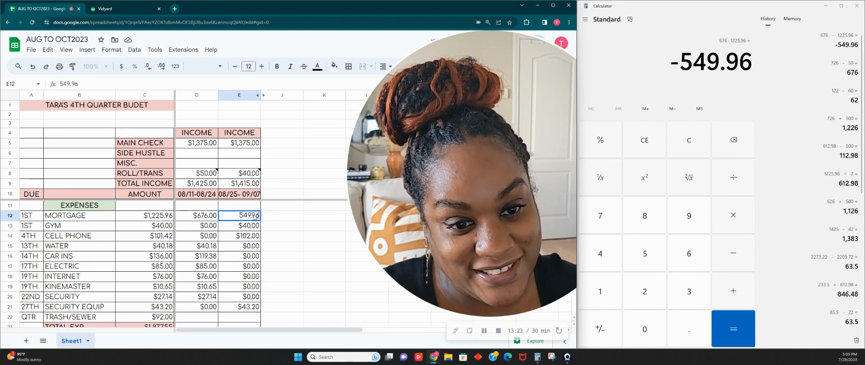
{"action": "key", "text": "Tab"}
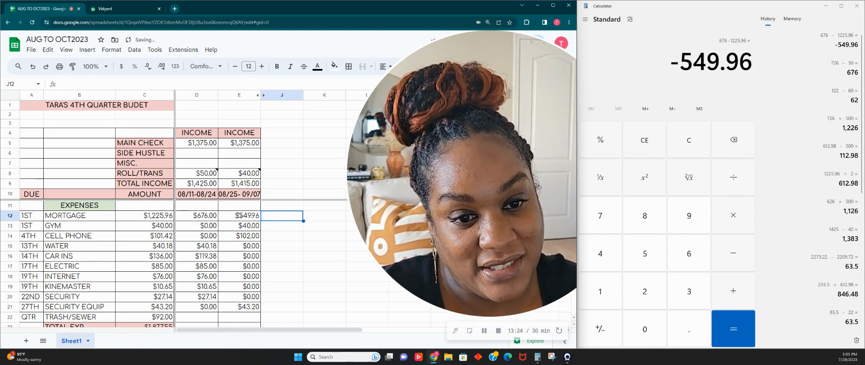
Check the sum of the two mortgage payments and review the balances of both pay periods.
{"action": "left_click_drag", "start_coordinate": [238, 215], "coordinate": [197, 215]}
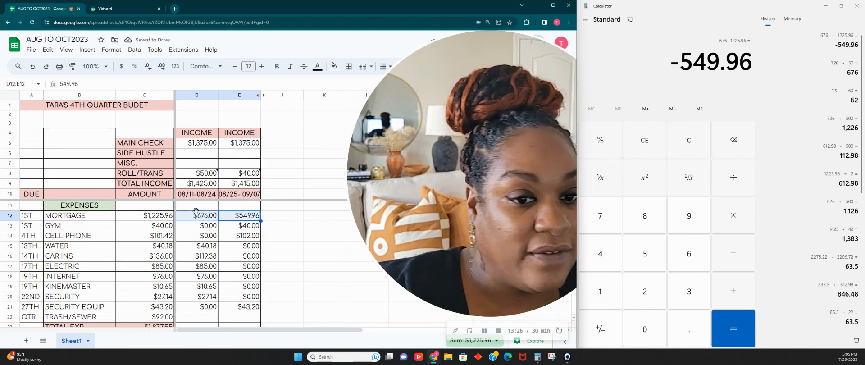
{"action": "left_click", "coordinate": [281, 239]}
{"action": "scroll", "coordinate": [230, 299], "scroll_direction": "down", "scroll_amount": 5}
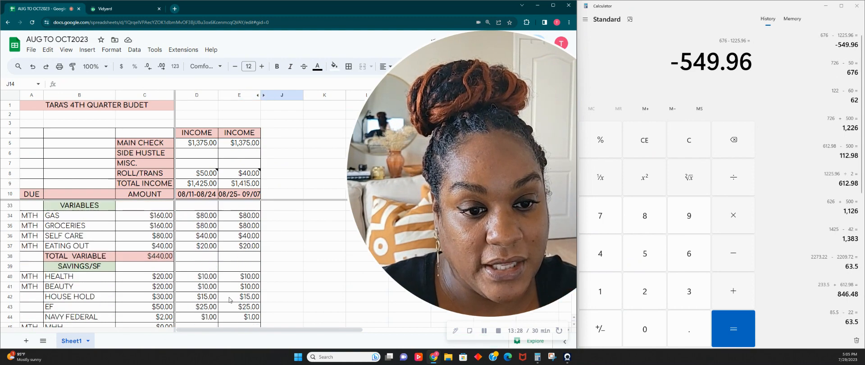
{"action": "scroll", "coordinate": [230, 300], "scroll_direction": "down", "scroll_amount": 4}
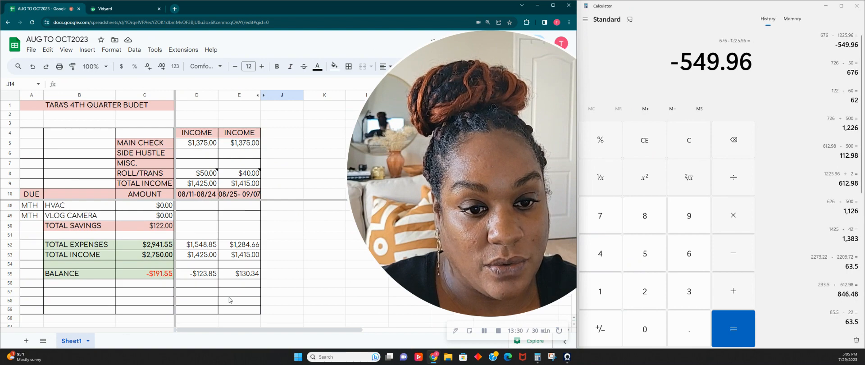
{"action": "scroll", "coordinate": [229, 300], "scroll_direction": "up", "scroll_amount": 12}
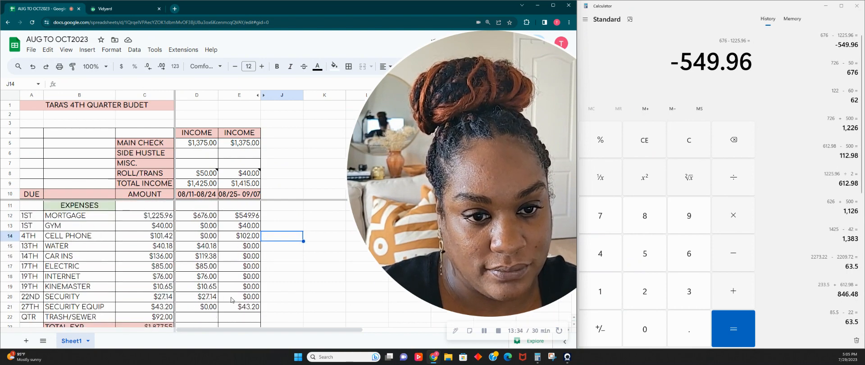
{"action": "scroll", "coordinate": [231, 300], "scroll_direction": "down", "scroll_amount": 12}
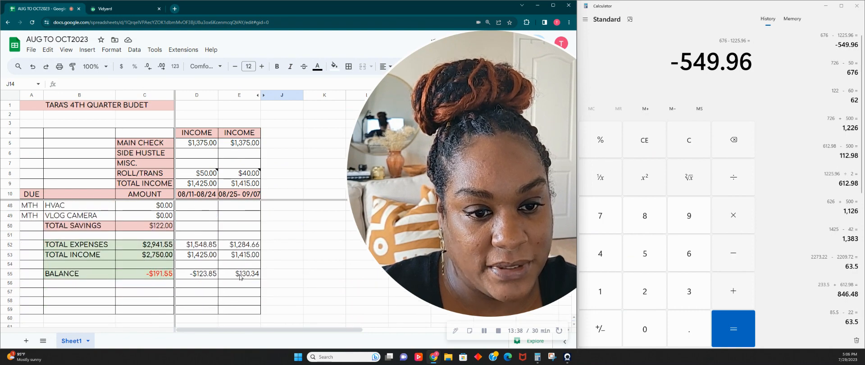
{"action": "left_click", "coordinate": [240, 276]}
{"action": "scroll", "coordinate": [221, 288], "scroll_direction": "up", "scroll_amount": 12}
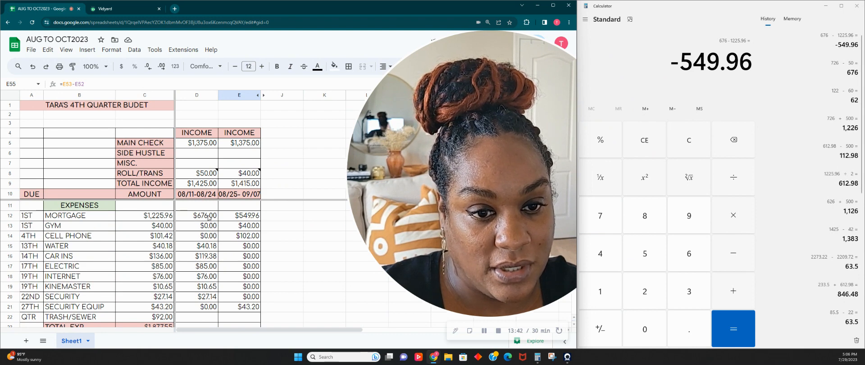
Set the 08/11-08/24 mortgage payment to 550 and check that pay period's balance.
{"action": "left_click", "coordinate": [687, 156]}
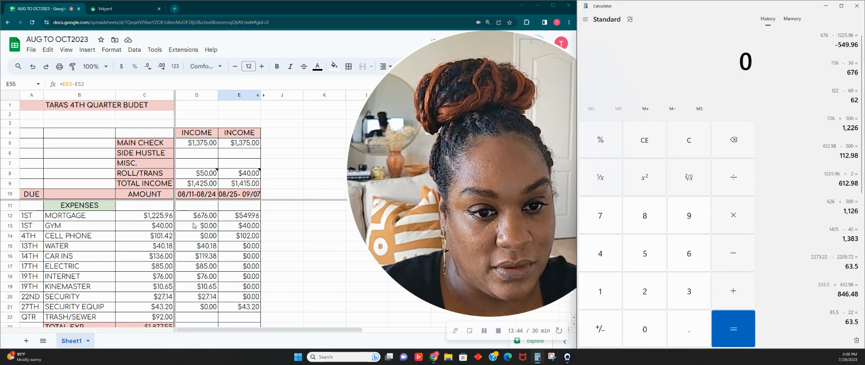
{"action": "left_click", "coordinate": [209, 217]}
{"action": "key", "text": "Right"}
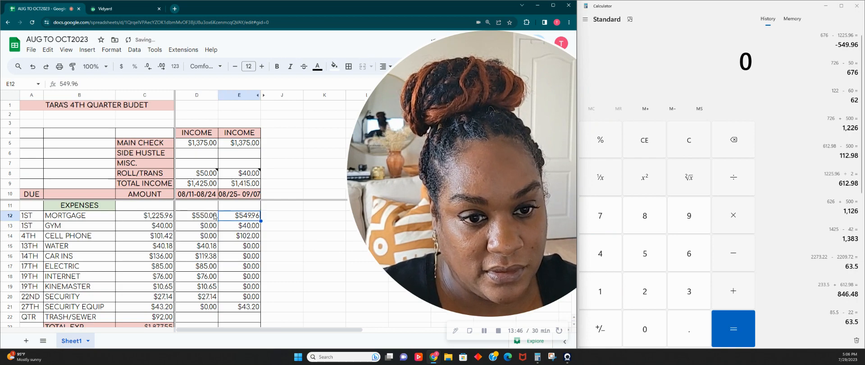
{"action": "scroll", "coordinate": [215, 271], "scroll_direction": "down", "scroll_amount": 10}
{"action": "scroll", "coordinate": [214, 277], "scroll_direction": "down", "scroll_amount": 3}
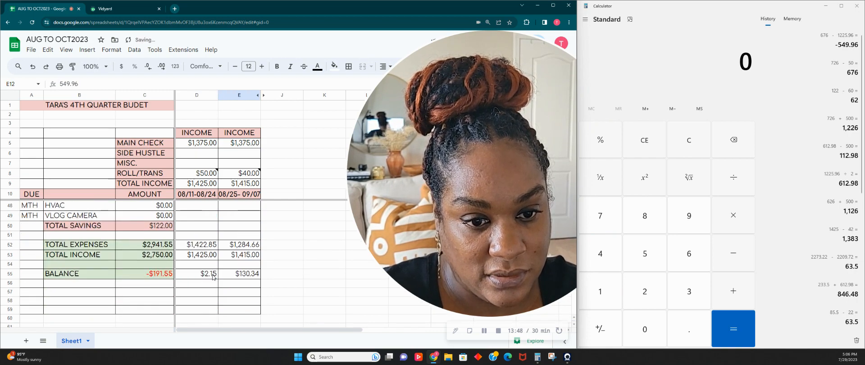
Calculate the remaining mortgage amount by subtracting 550 from 1225.96.
{"action": "scroll", "coordinate": [214, 276], "scroll_direction": "up", "scroll_amount": 13}
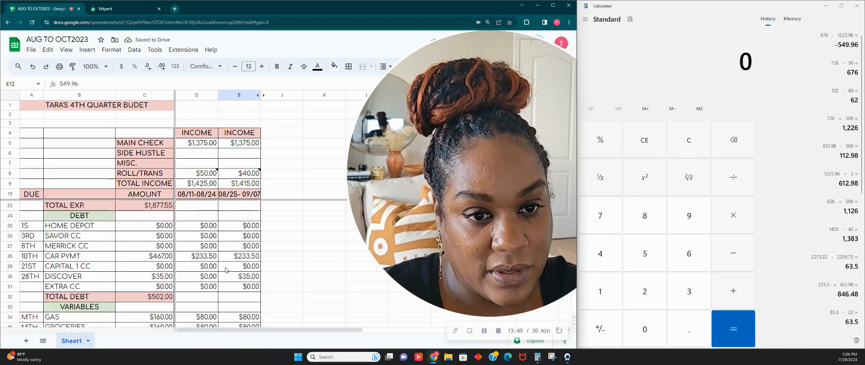
{"action": "left_click", "coordinate": [701, 139]}
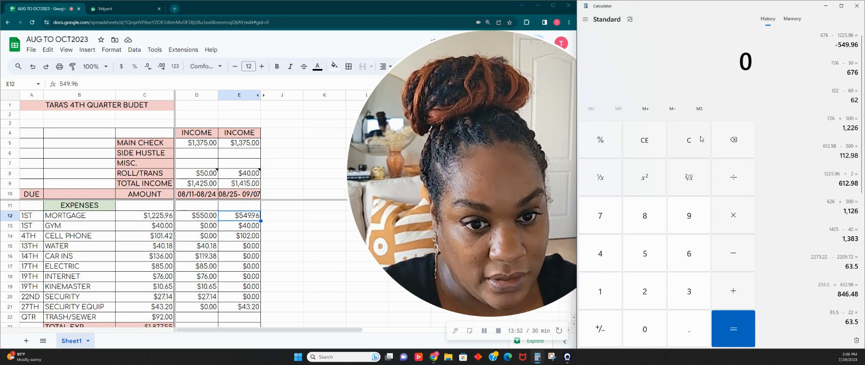
{"action": "type", "text": "1225.96 - "}
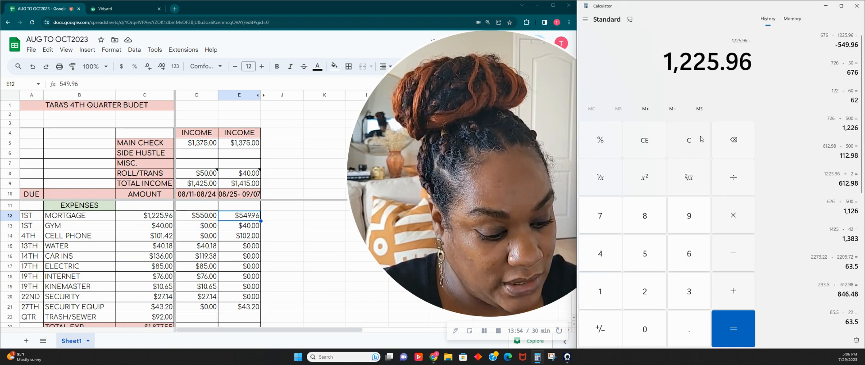
{"action": "type", "text": "550"}
{"action": "key", "text": "Return"}
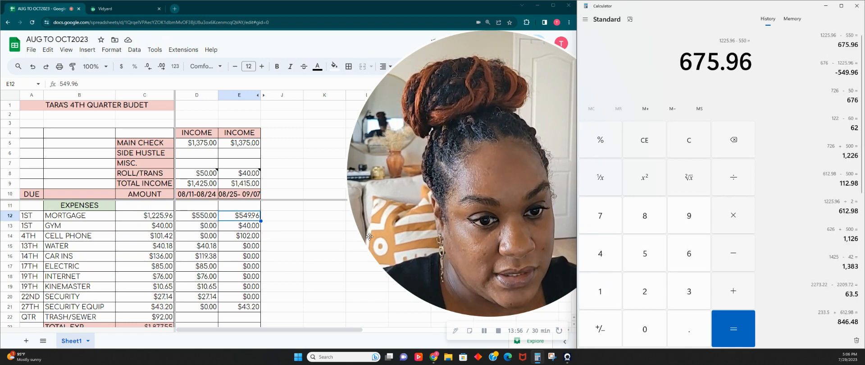
Set the 08/25-09/07 mortgage payment to 675.96 and check the balances of both pay periods.
{"action": "left_click", "coordinate": [255, 219]}
{"action": "double_click", "coordinate": [255, 220]}
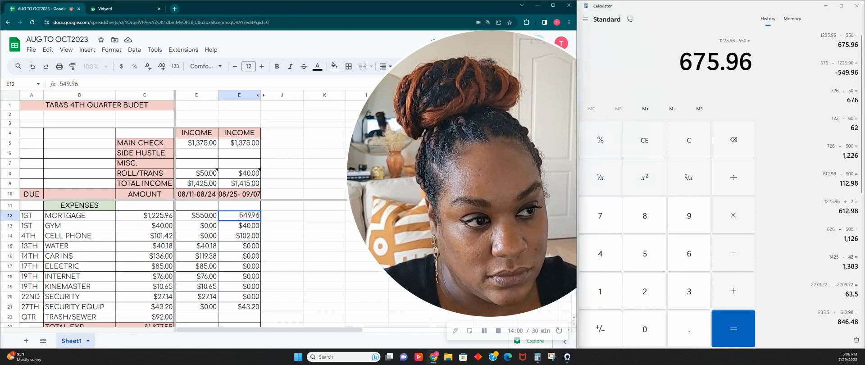
{"action": "type", "text": "67"}
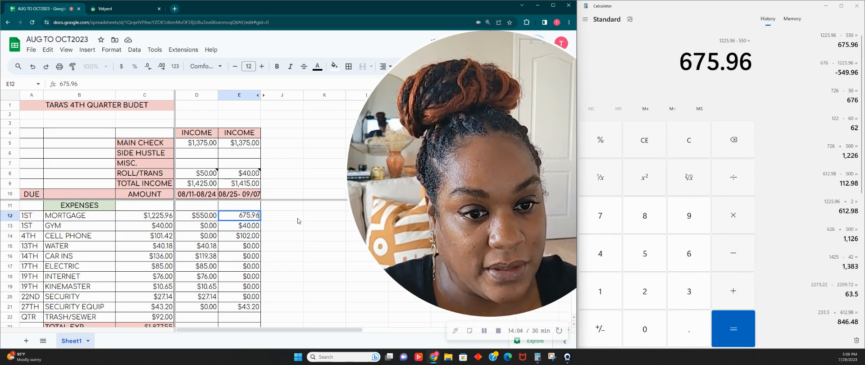
{"action": "left_click", "coordinate": [297, 221]}
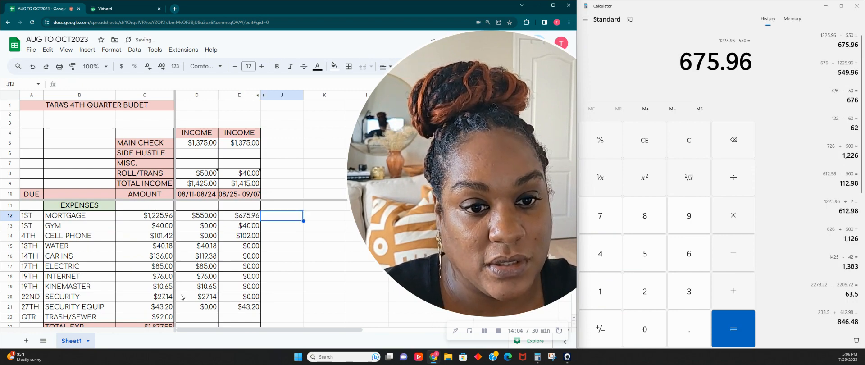
{"action": "scroll", "coordinate": [226, 262], "scroll_direction": "down", "scroll_amount": 12}
{"action": "scroll", "coordinate": [226, 262], "scroll_direction": "down", "scroll_amount": 2}
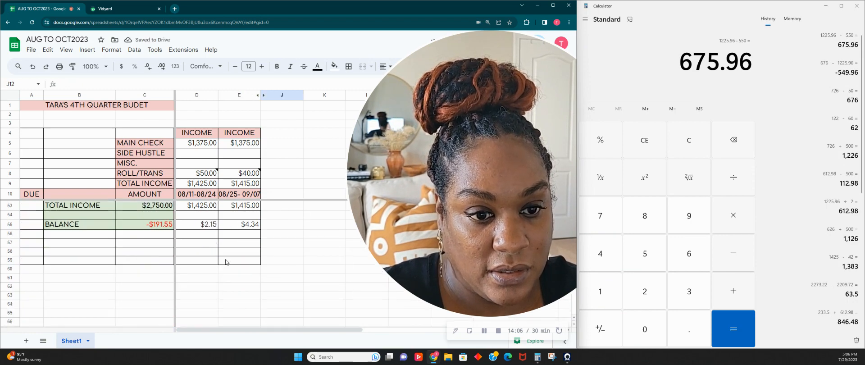
Check the sum of the two mortgage payments against the full mortgage, and inspect each pay period's balance.
{"action": "scroll", "coordinate": [230, 261], "scroll_direction": "up", "scroll_amount": 14}
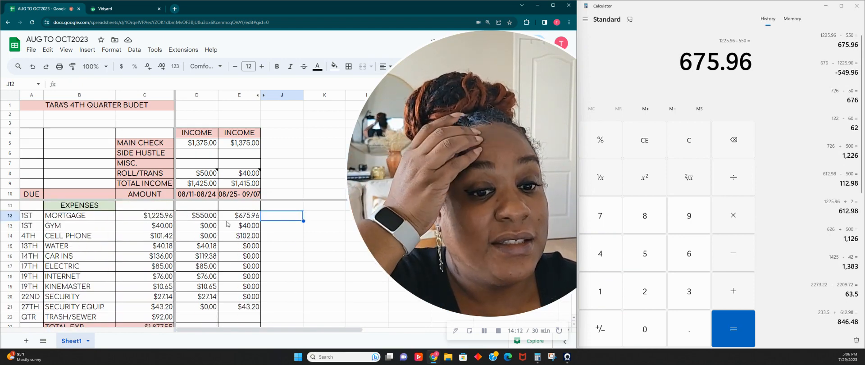
{"action": "left_click_drag", "start_coordinate": [191, 216], "coordinate": [227, 220]}
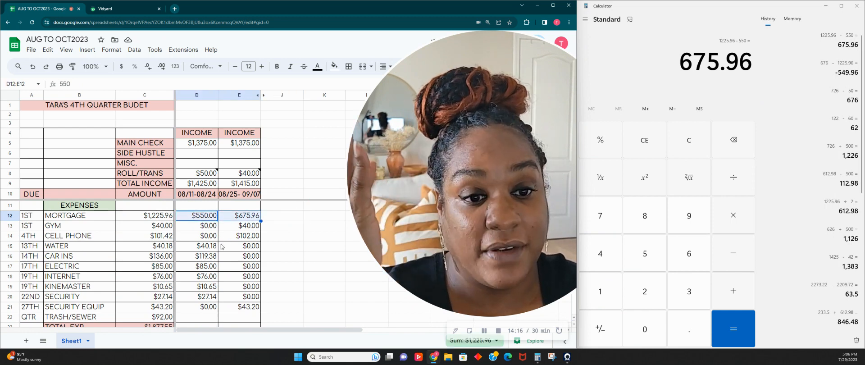
{"action": "scroll", "coordinate": [225, 234], "scroll_direction": "down", "scroll_amount": 5}
{"action": "scroll", "coordinate": [222, 251], "scroll_direction": "down", "scroll_amount": 7}
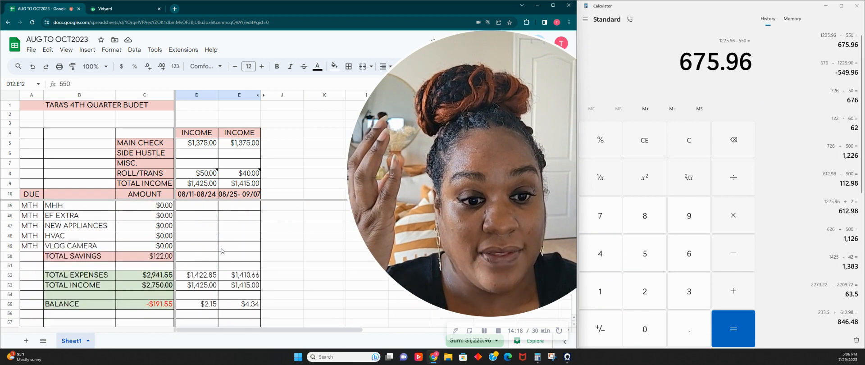
{"action": "left_click", "coordinate": [205, 255]}
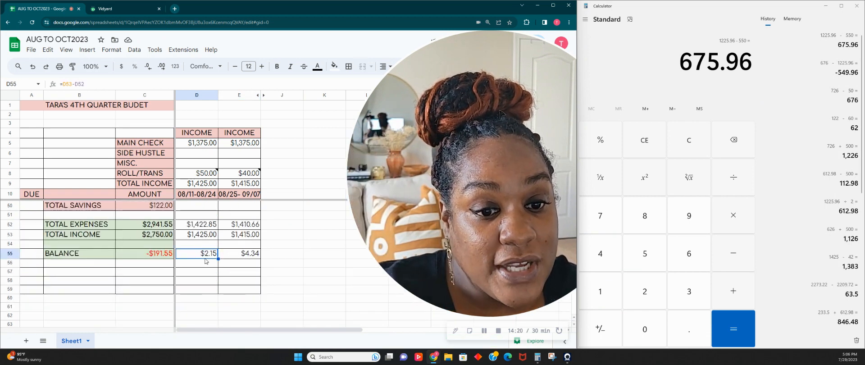
{"action": "left_click", "coordinate": [251, 259]}
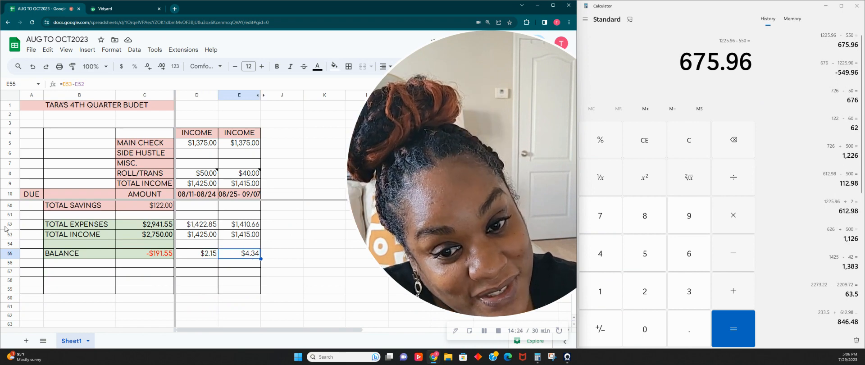
Add a BUFFER label in the empty row above BALANCE, with 2.15 for 08/11-08/24 and 4.34 for 08/25-09/07.
{"action": "left_click", "coordinate": [73, 245]}
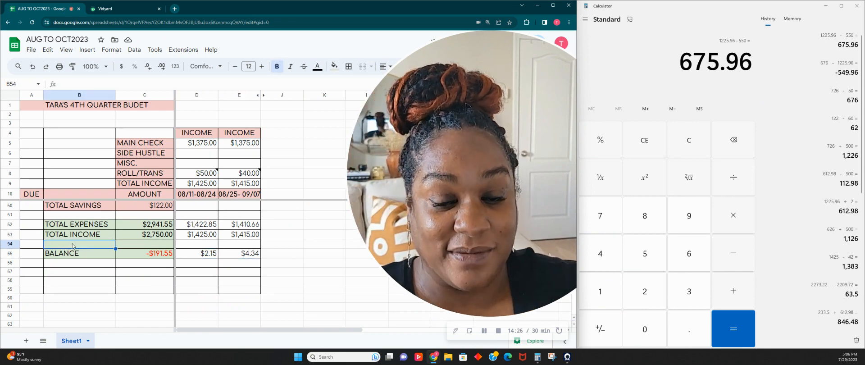
{"action": "type", "text": "BUFFER"}
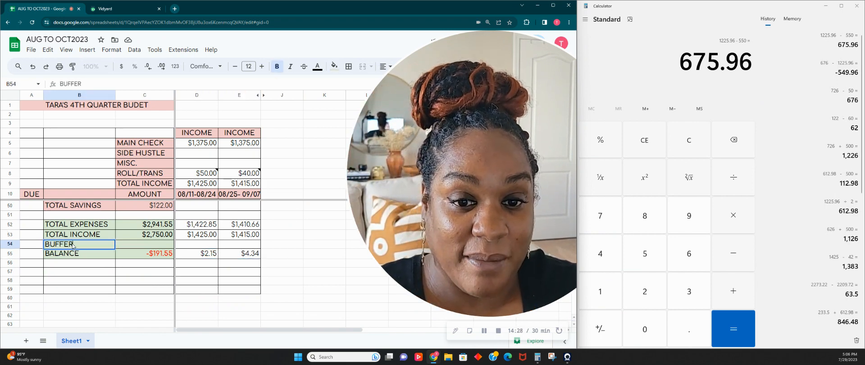
{"action": "key", "text": "Tab"}
{"action": "key", "text": "Tab"}
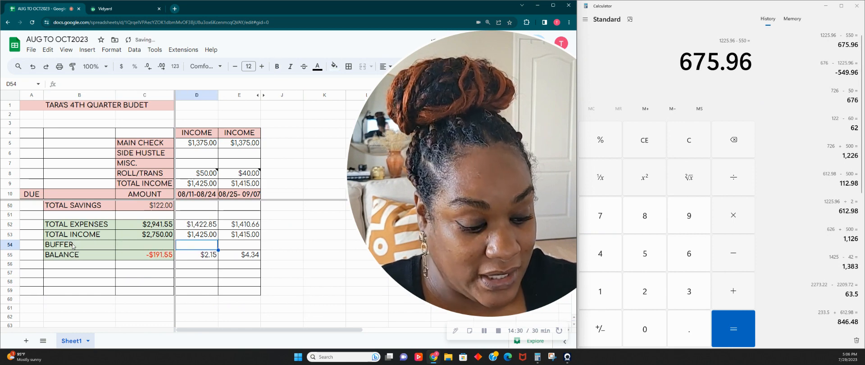
{"action": "type", "text": "="}
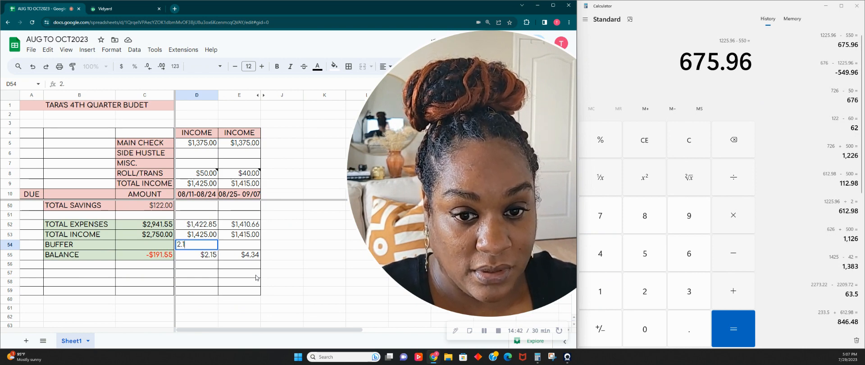
{"action": "key", "text": "Tab"}
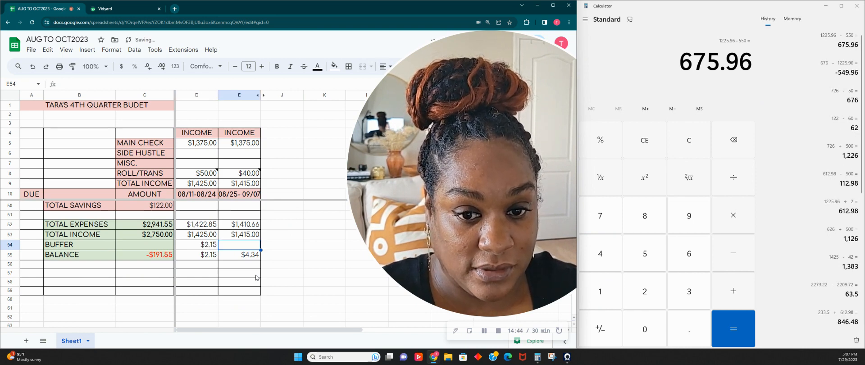
{"action": "type", "text": "4.34"}
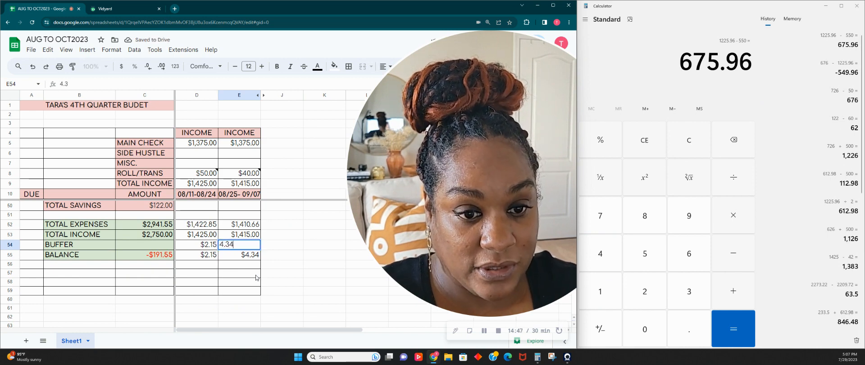
{"action": "key", "text": "Tab"}
Change the 08/11-08/24 balance formula to =D53-D52-D54 so it subtracts the buffer, and copy it to the 08/25-09/07 balance.
{"action": "left_click", "coordinate": [197, 255]}
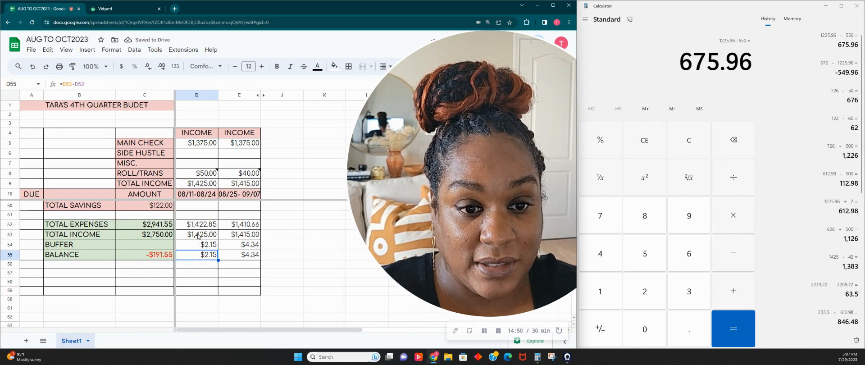
{"action": "left_click", "coordinate": [85, 83]}
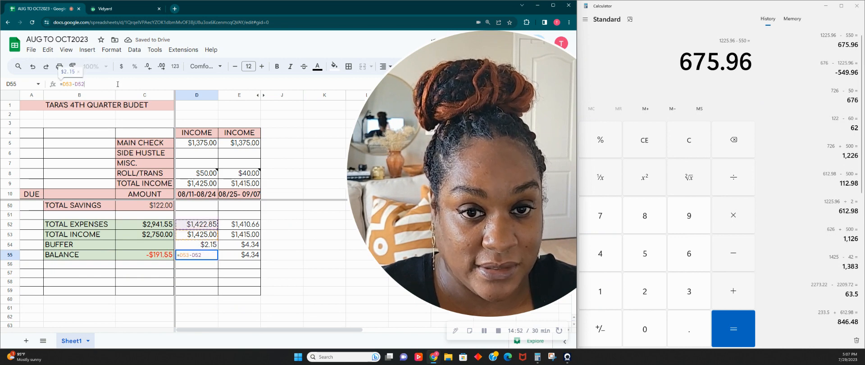
{"action": "type", "text": "-"}
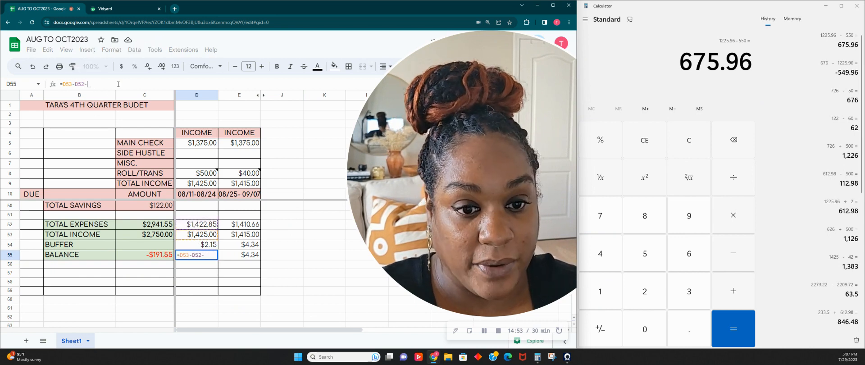
{"action": "left_click", "coordinate": [206, 247]}
{"action": "key", "text": "Tab"}
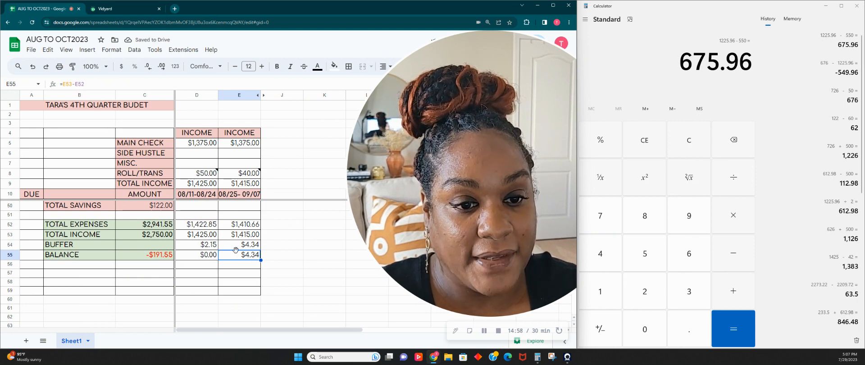
{"action": "left_click", "coordinate": [188, 254]}
{"action": "left_click_drag", "start_coordinate": [215, 257], "coordinate": [260, 257]}
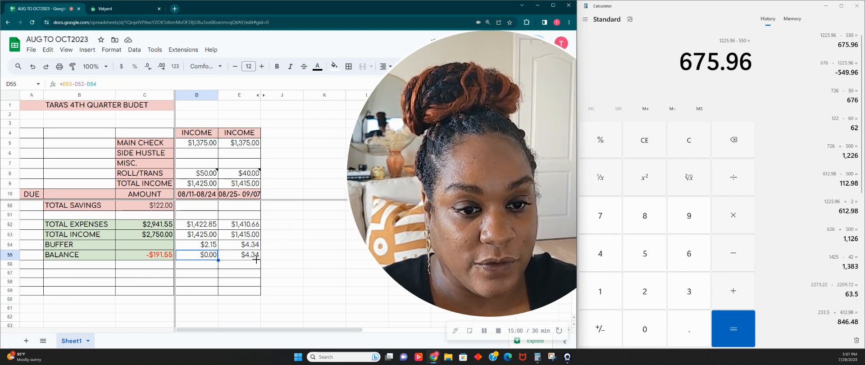
{"action": "left_click", "coordinate": [337, 287]}
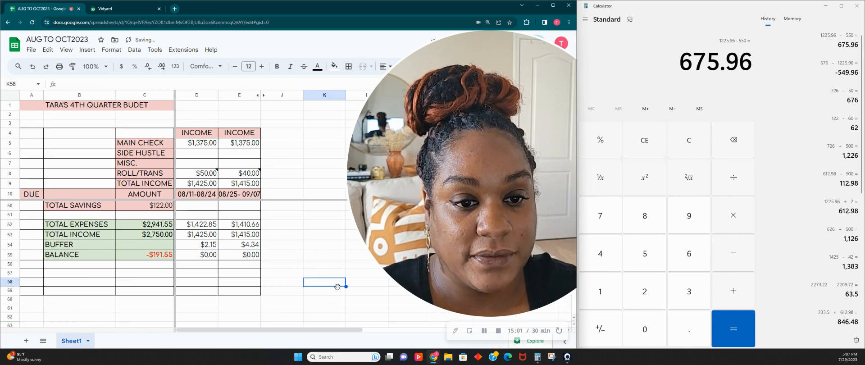
Fill the two pay periods' buffer amounts with light green.
{"action": "left_click", "coordinate": [208, 245]}
{"action": "left_click_drag", "start_coordinate": [239, 246], "coordinate": [201, 247]}
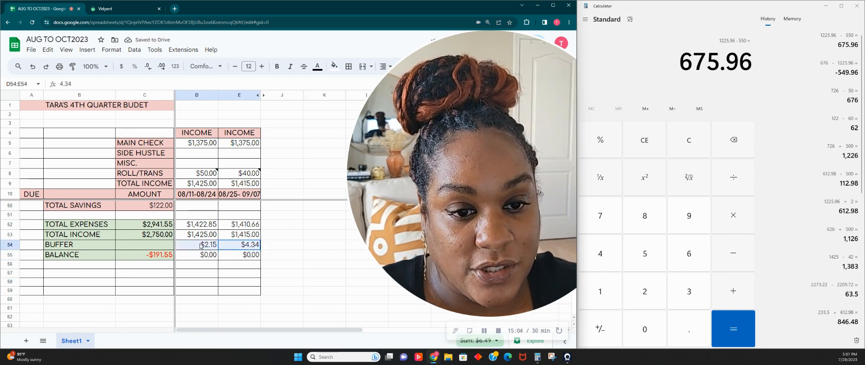
{"action": "left_click_drag", "start_coordinate": [442, 146], "coordinate": [400, 212]}
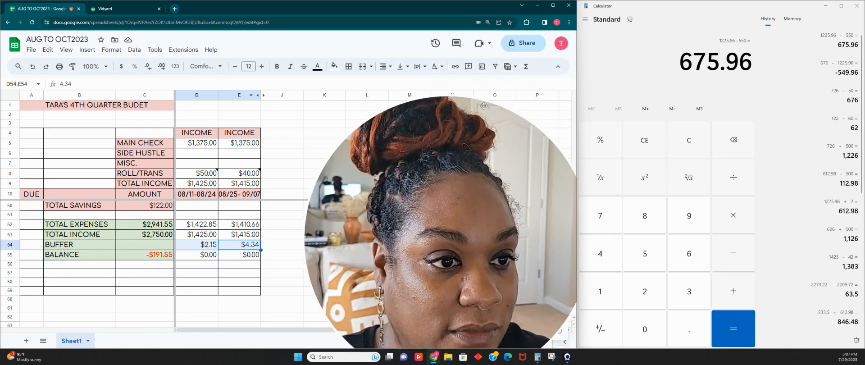
{"action": "left_click", "coordinate": [320, 67]}
{"action": "left_click", "coordinate": [318, 68]}
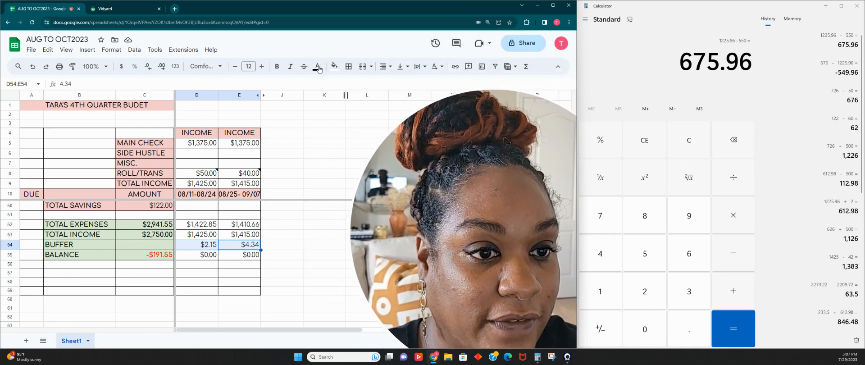
{"action": "left_click", "coordinate": [334, 66]}
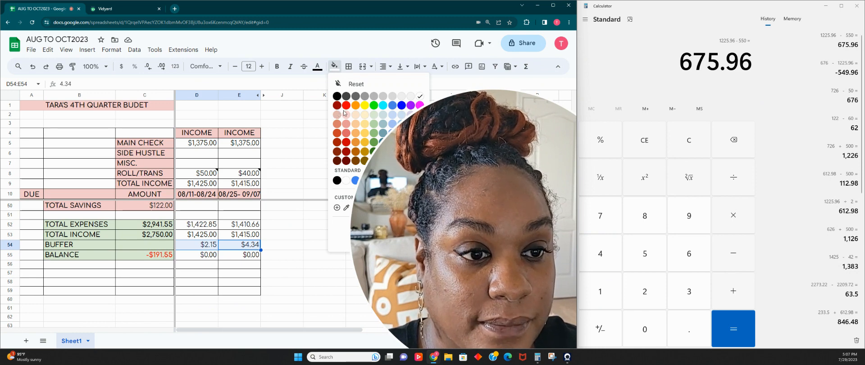
{"action": "left_click", "coordinate": [373, 115]}
{"action": "left_click", "coordinate": [320, 245]}
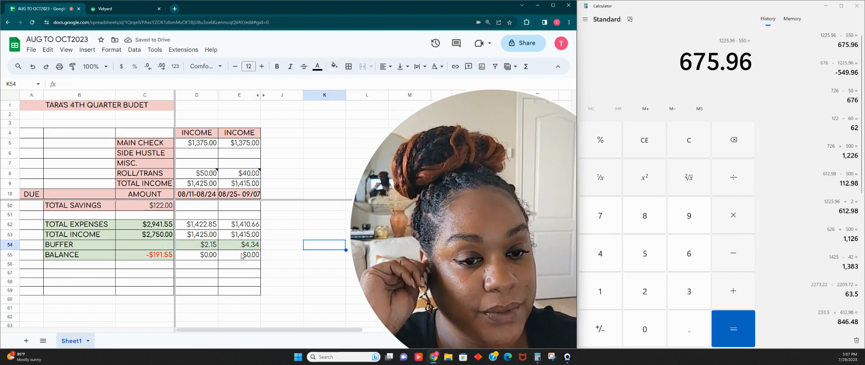
Review the expenses, the notes on both ROLL/TRANS amounts, and the closing totals of the two pay periods.
{"action": "scroll", "coordinate": [244, 247], "scroll_direction": "up", "scroll_amount": 5}
{"action": "scroll", "coordinate": [244, 247], "scroll_direction": "up", "scroll_amount": 8}
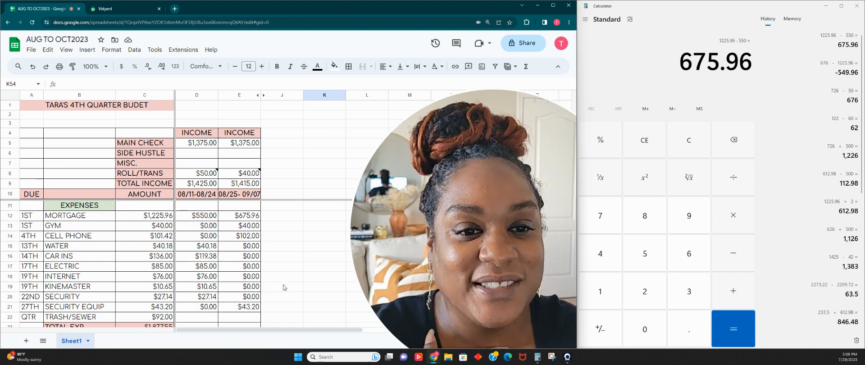
{"action": "scroll", "coordinate": [283, 287], "scroll_direction": "down", "scroll_amount": 2}
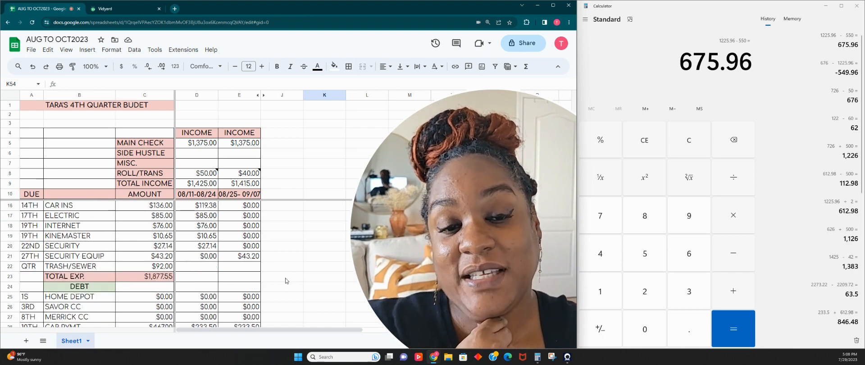
{"action": "scroll", "coordinate": [285, 282], "scroll_direction": "up", "scroll_amount": 2}
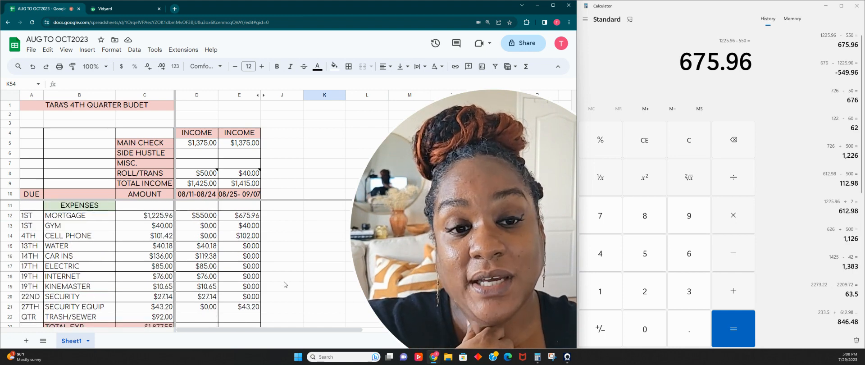
{"action": "mouse_move", "coordinate": [192, 177]}
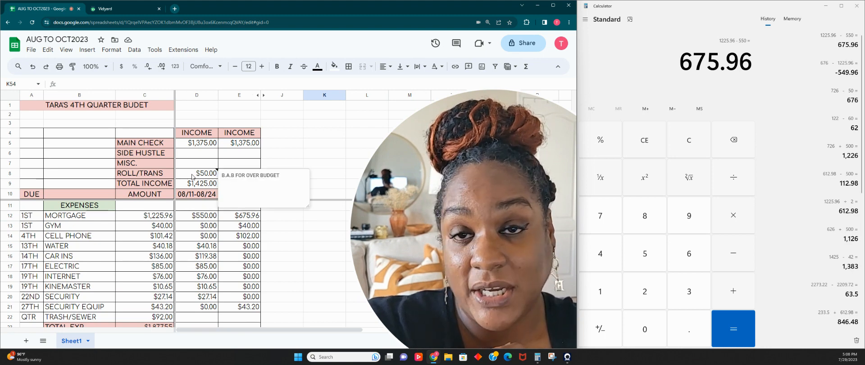
{"action": "left_click", "coordinate": [192, 177]}
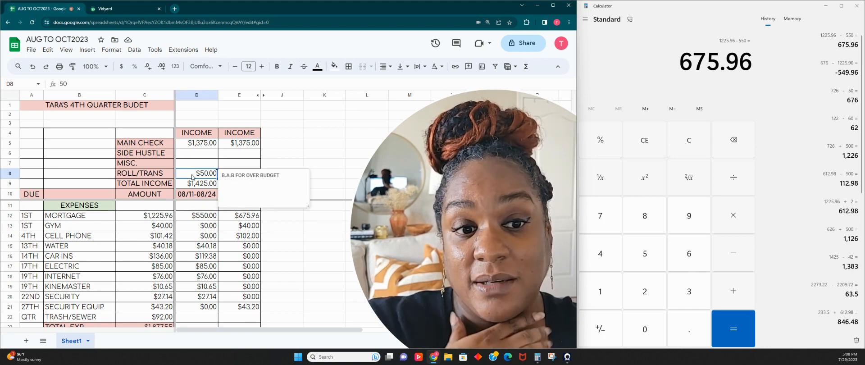
{"action": "left_click", "coordinate": [318, 157]}
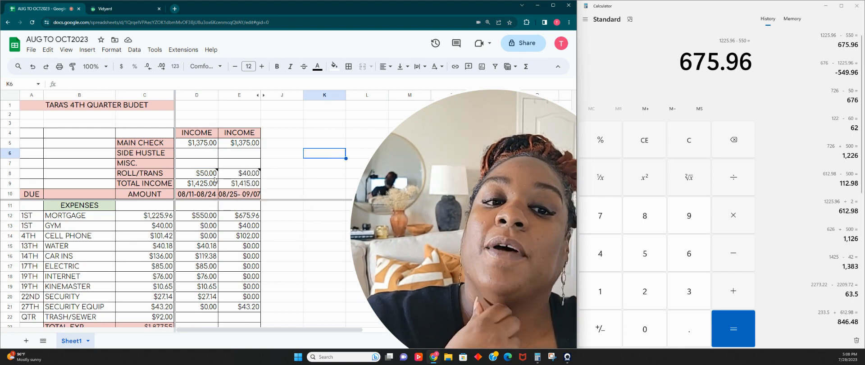
{"action": "left_click", "coordinate": [247, 177]}
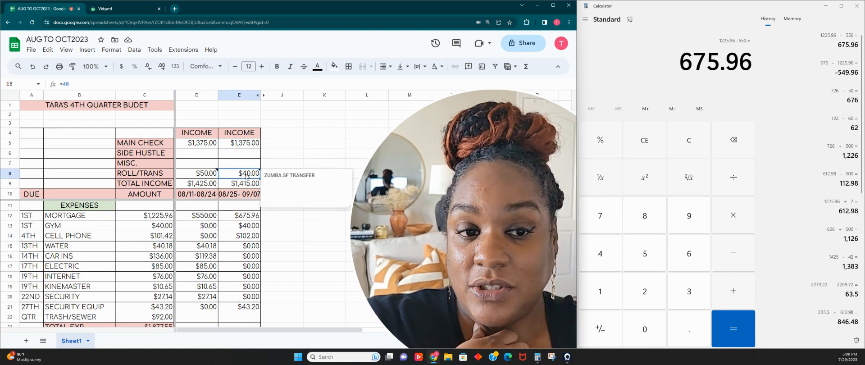
{"action": "scroll", "coordinate": [234, 216], "scroll_direction": "down", "scroll_amount": 8}
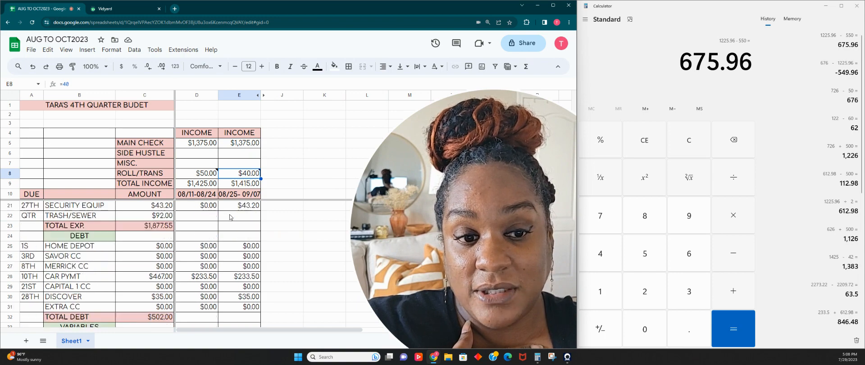
{"action": "scroll", "coordinate": [230, 217], "scroll_direction": "down", "scroll_amount": 6}
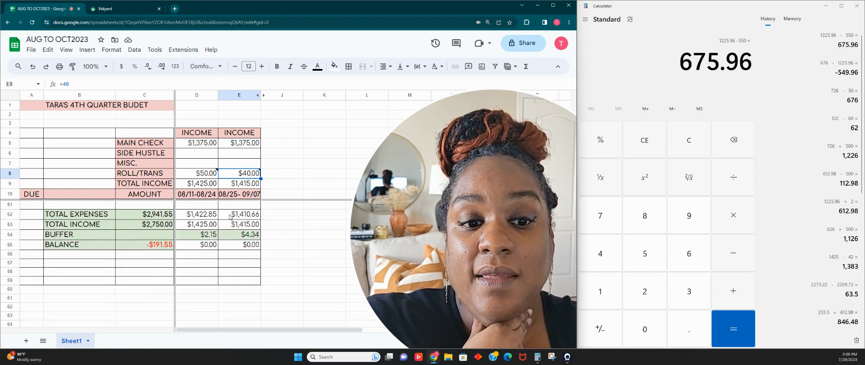
Review the two pay periods' buffer amounts, the expenses list, and the SIDE HUSTLE income cells.
{"action": "left_click_drag", "start_coordinate": [205, 215], "coordinate": [234, 221]}
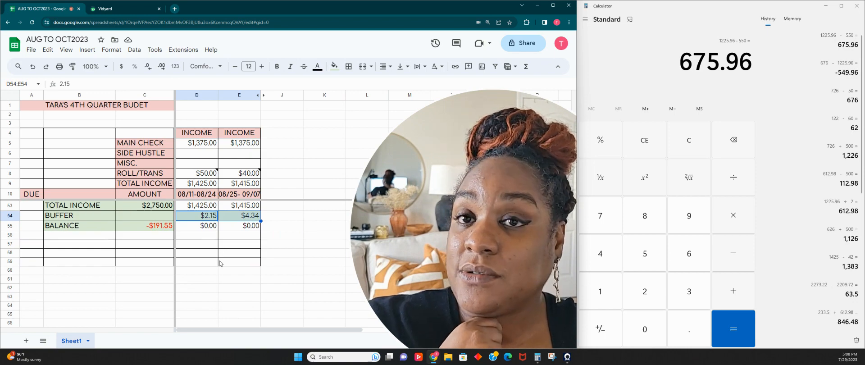
{"action": "scroll", "coordinate": [219, 259], "scroll_direction": "up", "scroll_amount": 2}
{"action": "scroll", "coordinate": [219, 259], "scroll_direction": "up", "scroll_amount": 12}
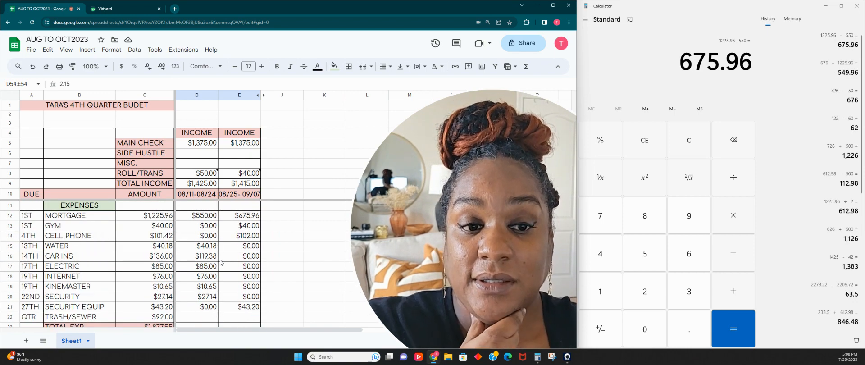
{"action": "left_click", "coordinate": [293, 232]}
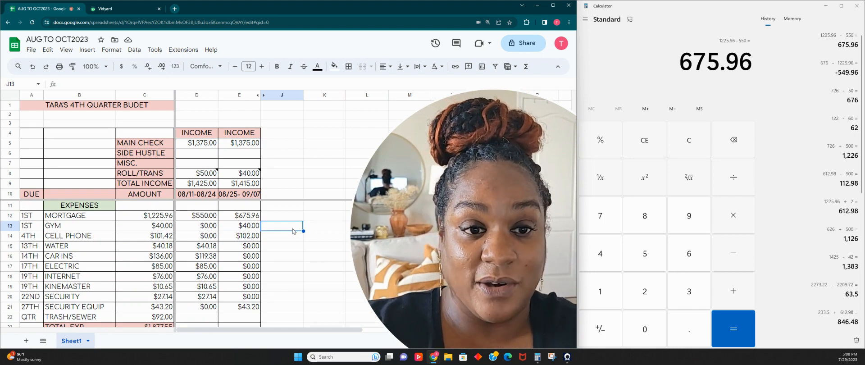
{"action": "left_click_drag", "start_coordinate": [239, 153], "coordinate": [209, 158]}
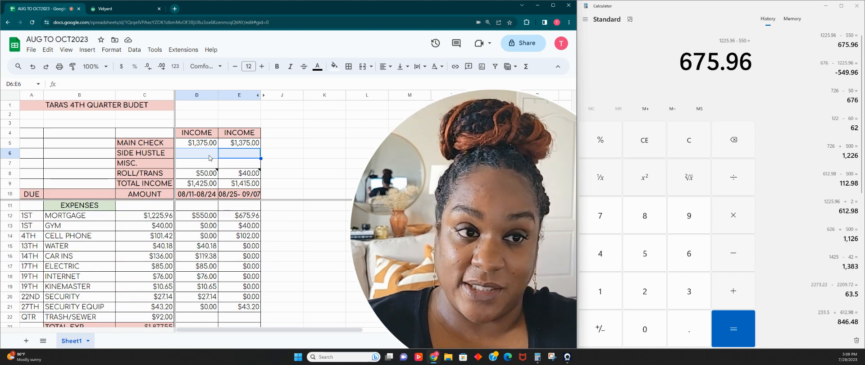
{"action": "mouse_move", "coordinate": [425, 255]}
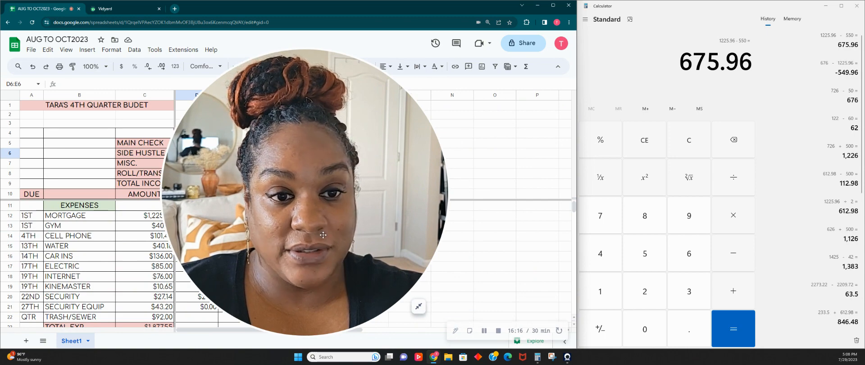
{"action": "left_click_drag", "start_coordinate": [323, 235], "coordinate": [443, 223]}
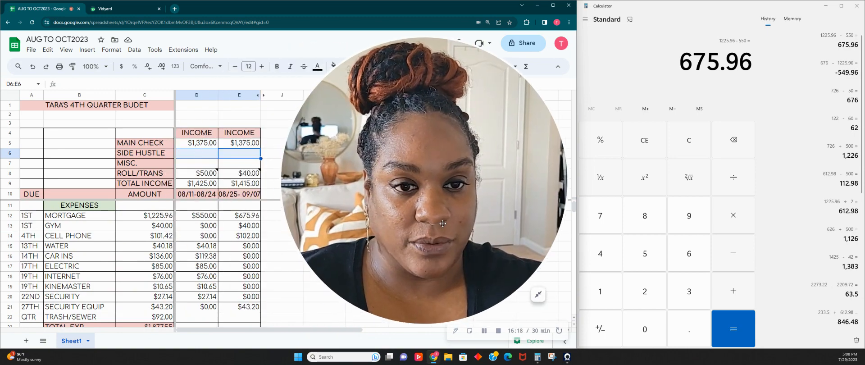
Fill the BALANCE amounts for 08/11-08/24 and 08/25-09/07 with light green.
{"action": "scroll", "coordinate": [68, 212], "scroll_direction": "down", "scroll_amount": 9}
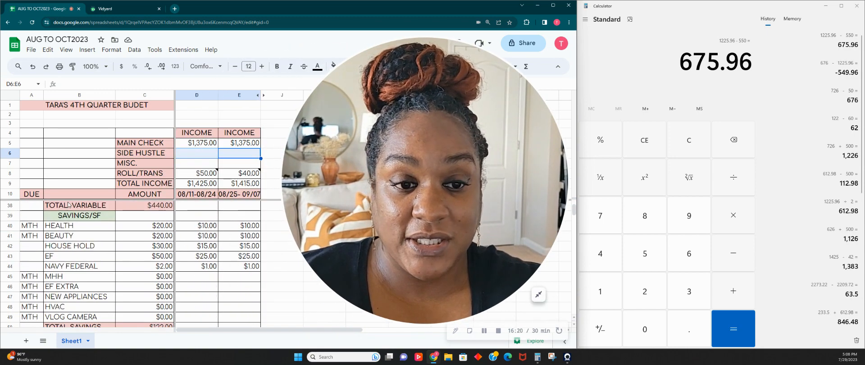
{"action": "left_click_drag", "start_coordinate": [197, 225], "coordinate": [239, 225]}
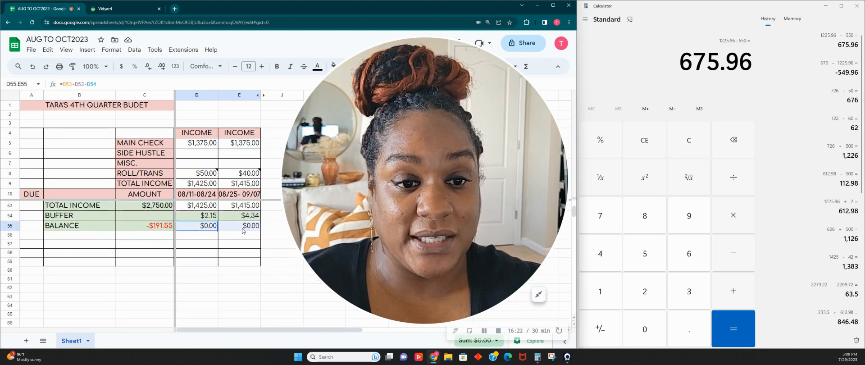
{"action": "left_click_drag", "start_coordinate": [334, 109], "coordinate": [426, 113]}
{"action": "left_click", "coordinate": [334, 66]}
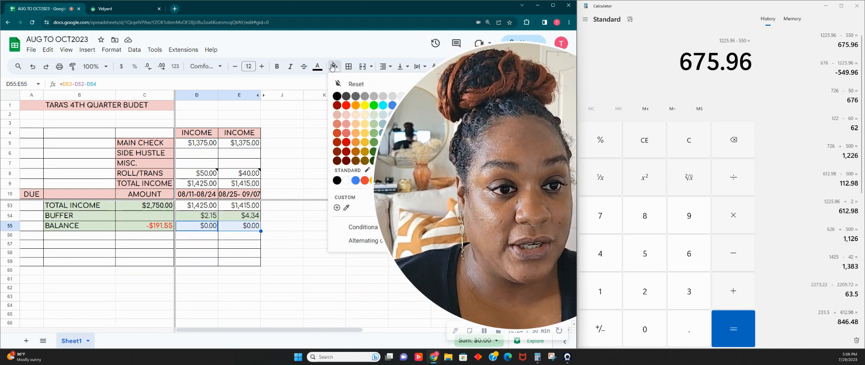
{"action": "left_click", "coordinate": [374, 115]}
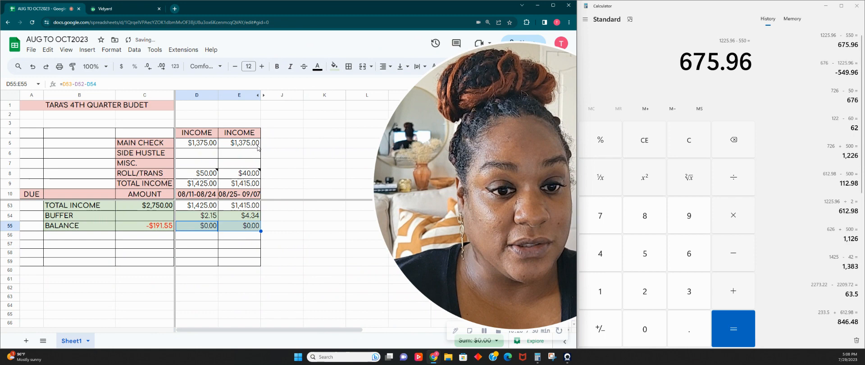
Remove the light green fill from the BUFFER amounts of both pay periods.
{"action": "left_click", "coordinate": [186, 219]}
{"action": "left_click_drag", "start_coordinate": [185, 218], "coordinate": [239, 216]}
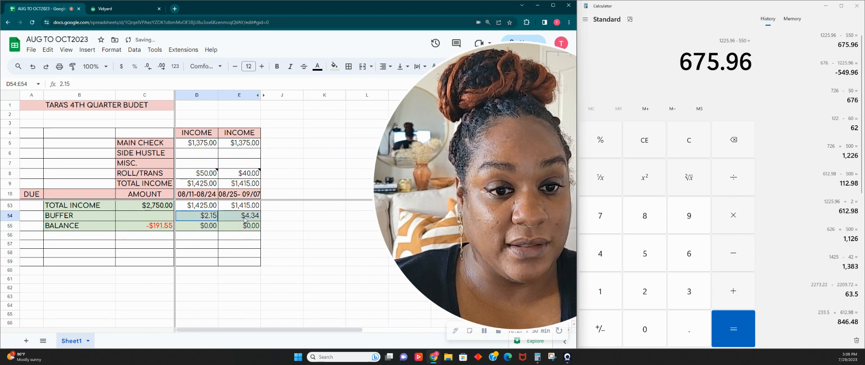
{"action": "left_click", "coordinate": [339, 67]}
{"action": "left_click", "coordinate": [374, 115]}
{"action": "left_click", "coordinate": [324, 262]}
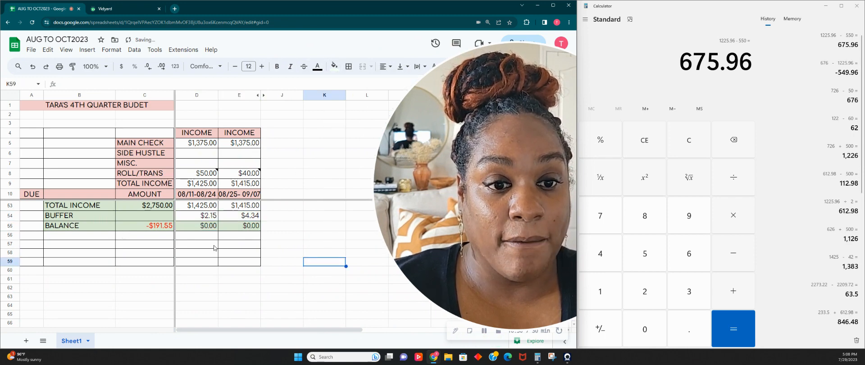
{"action": "scroll", "coordinate": [255, 232], "scroll_direction": "up", "scroll_amount": 12}
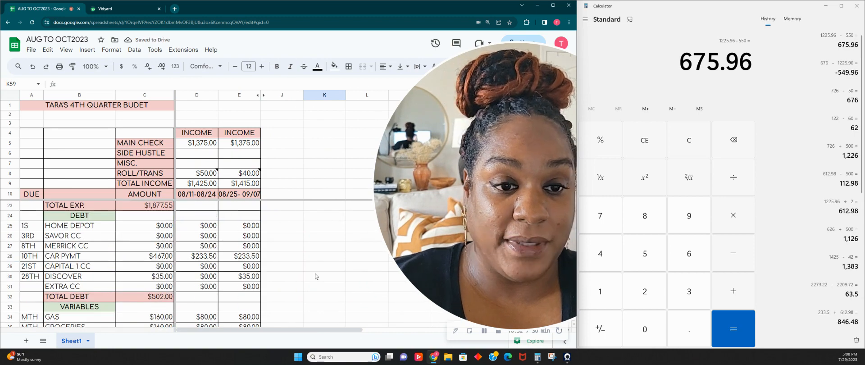
{"action": "left_click_drag", "start_coordinate": [510, 247], "coordinate": [410, 245]}
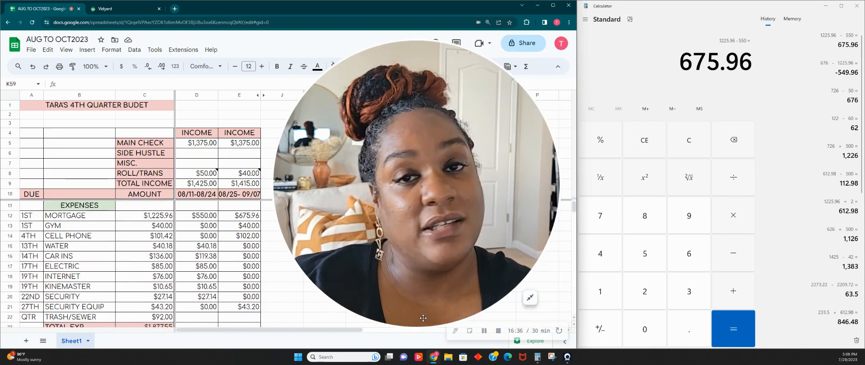